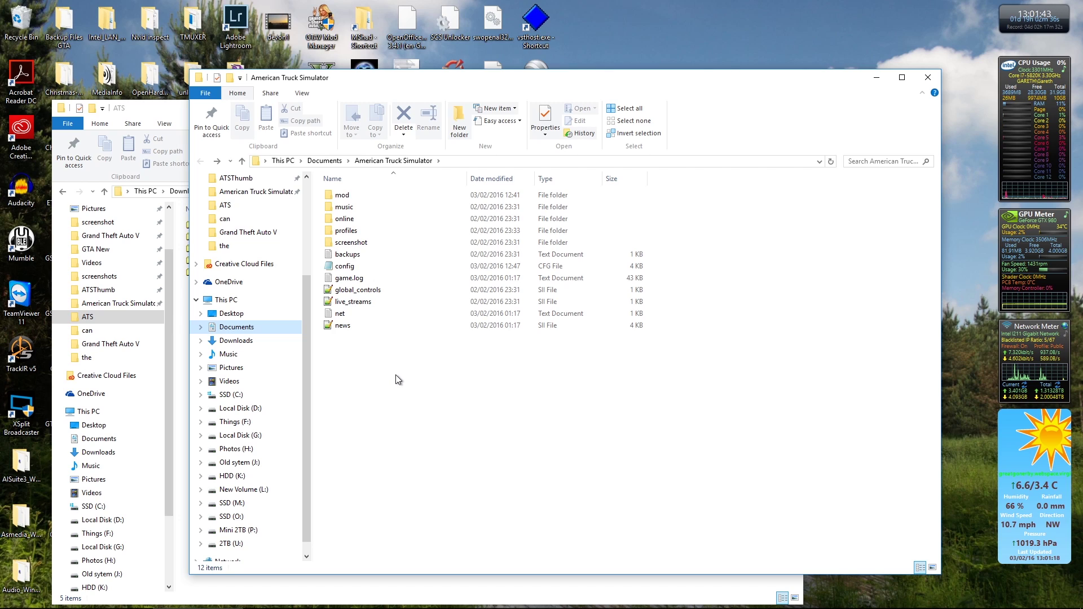
- Go to the Documents folder and open the American Truck Simulator folder inside it
left_click(235, 328)
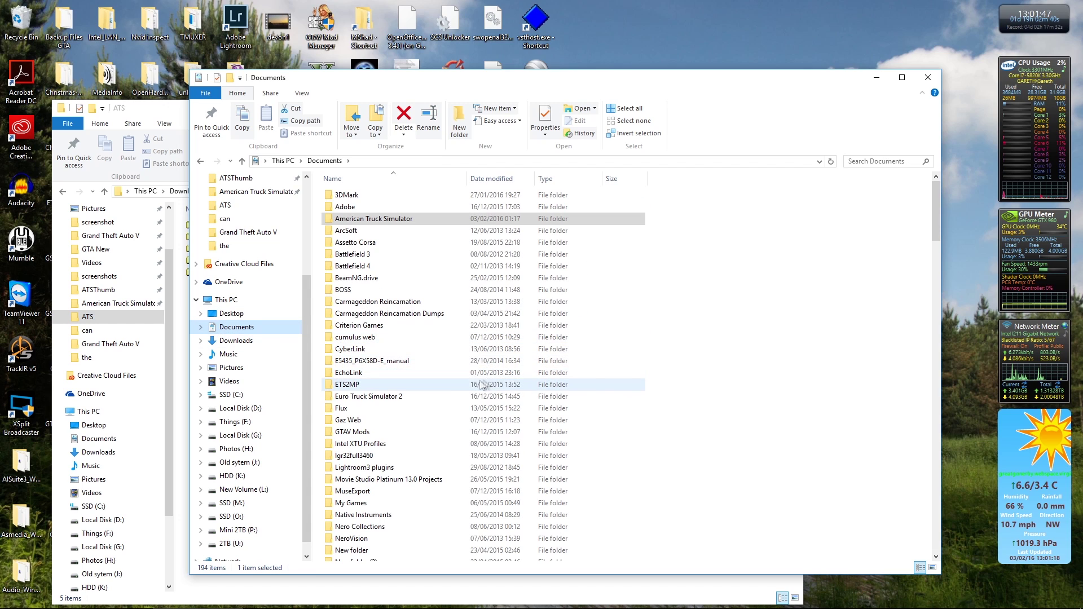
mouse_move(403, 222)
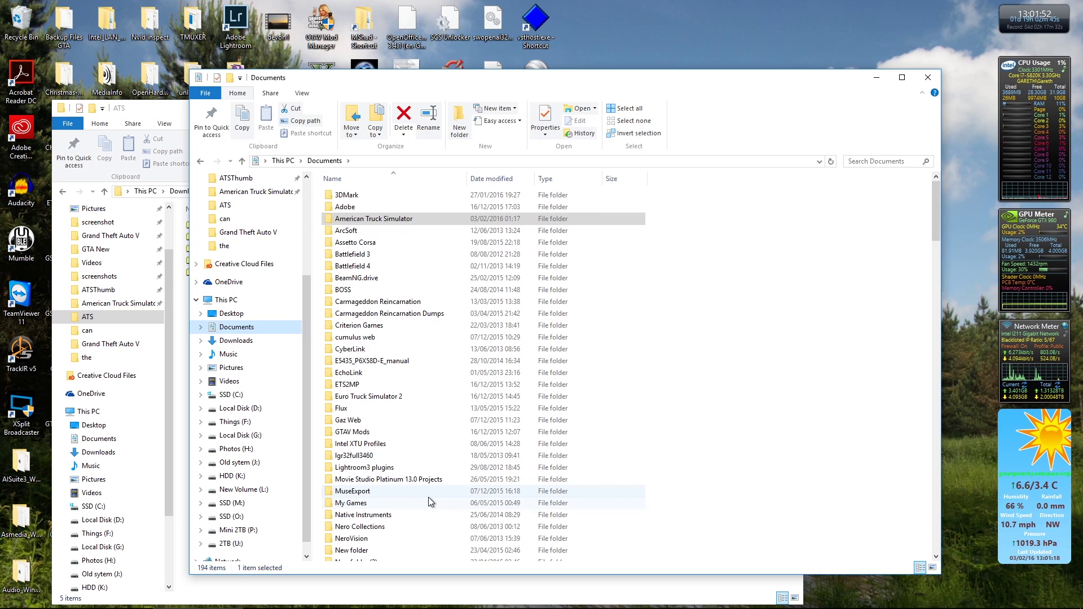
scroll(428, 497, "down", 2)
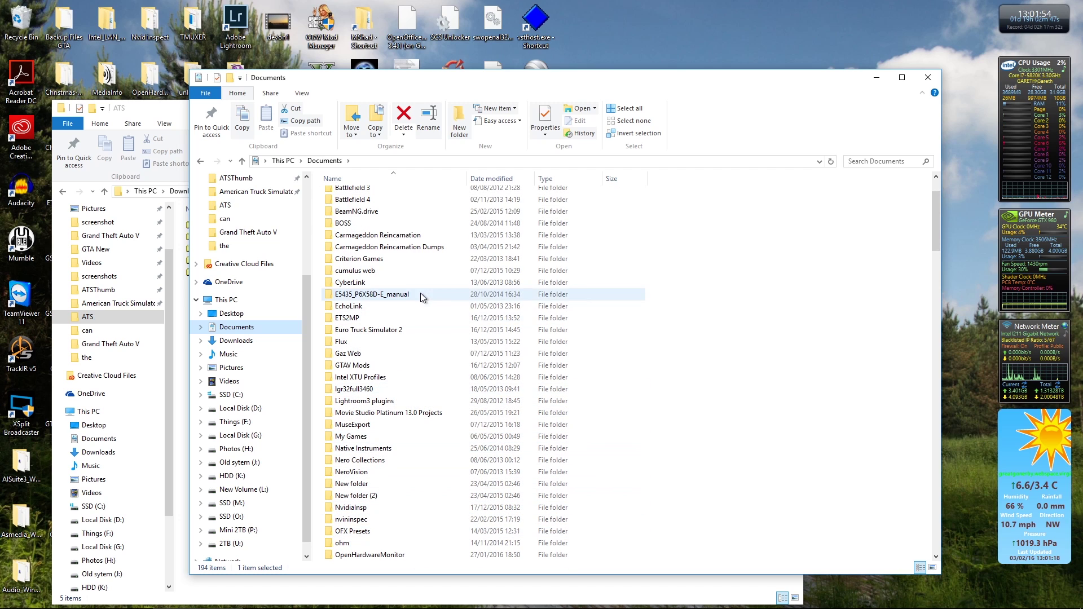
scroll(404, 289, "up", 2)
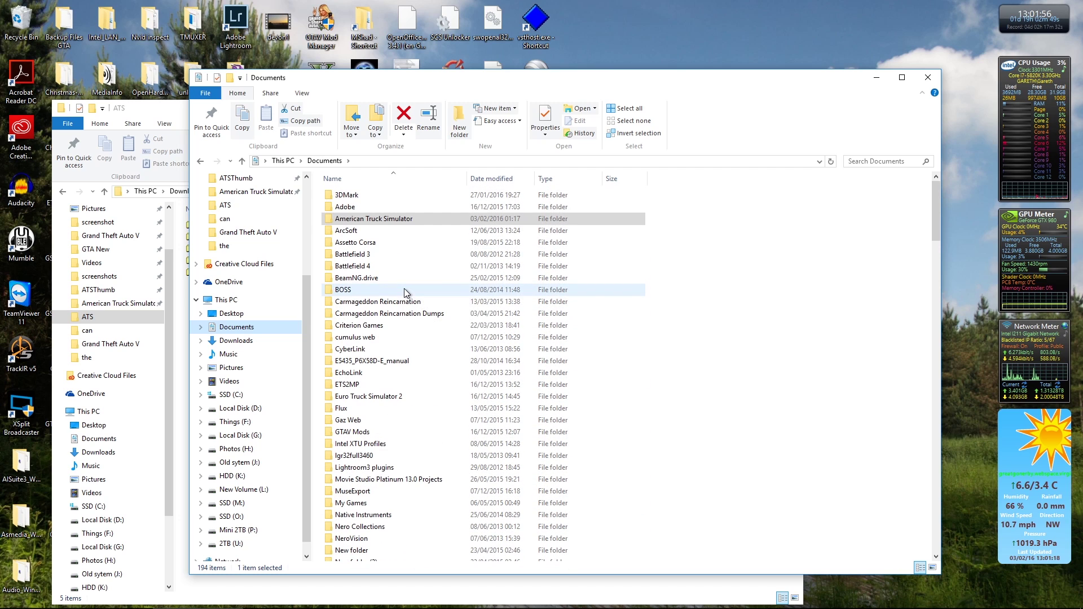
left_click(372, 225)
double_click(373, 224)
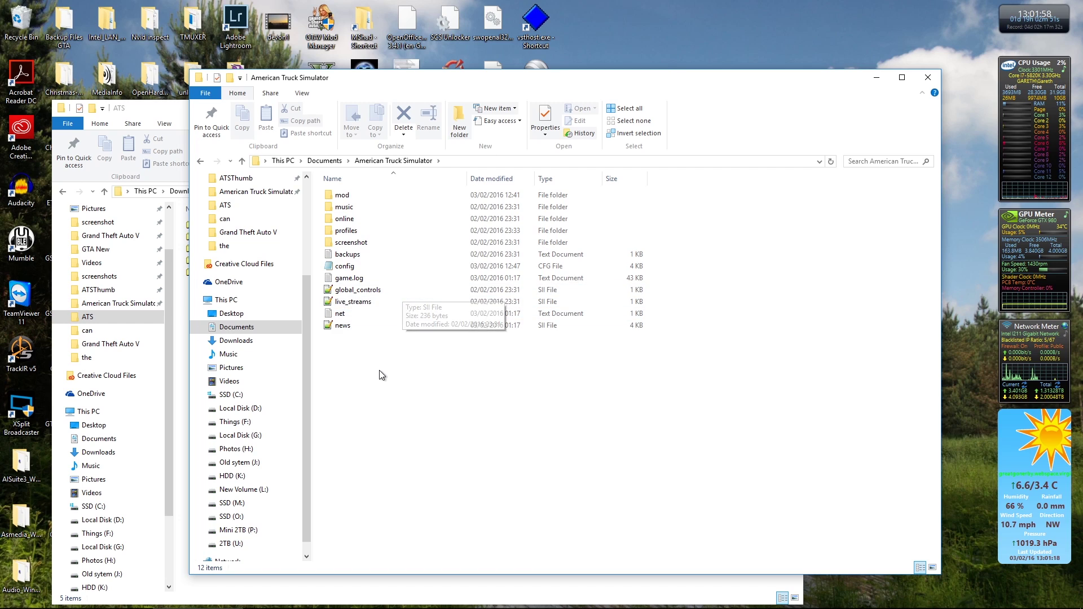
left_click_drag(360, 368, 341, 211)
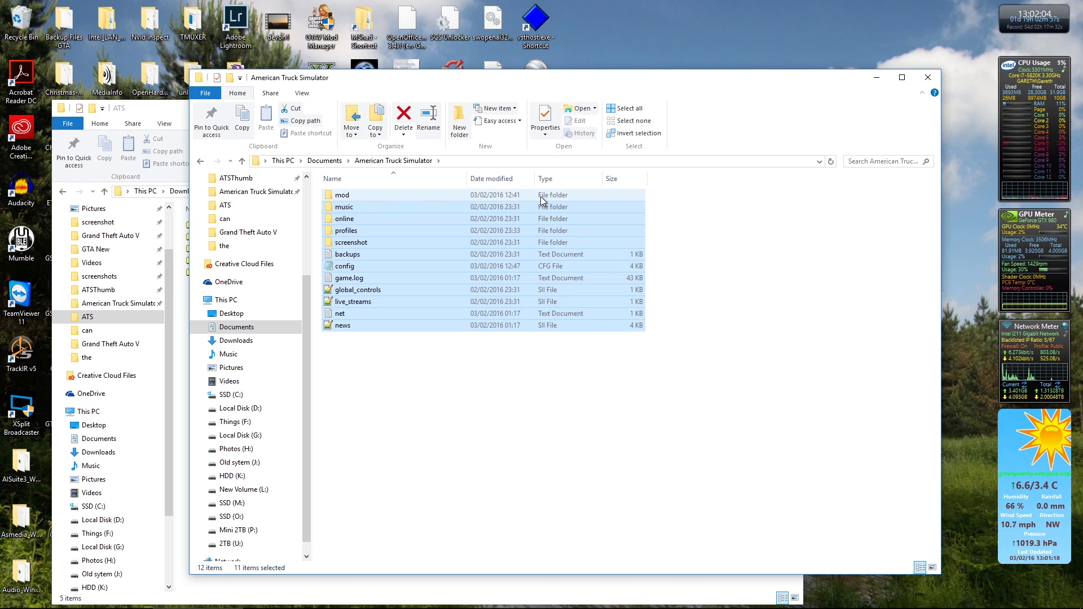
left_click(668, 465)
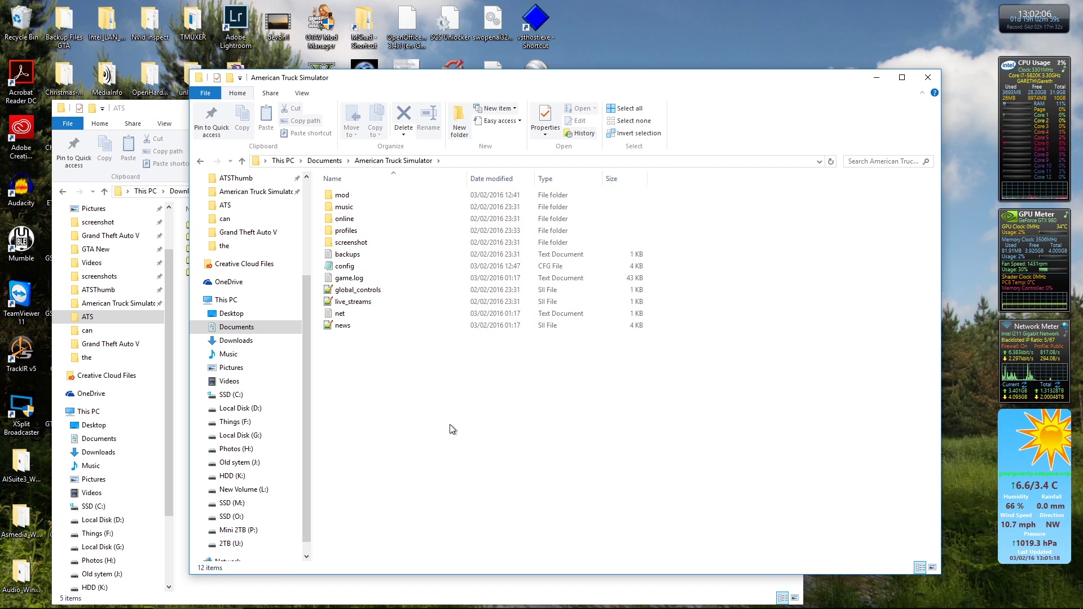
- Create a new folder inside the American Truck Simulator documents folder and delete it again
right_click(450, 420)
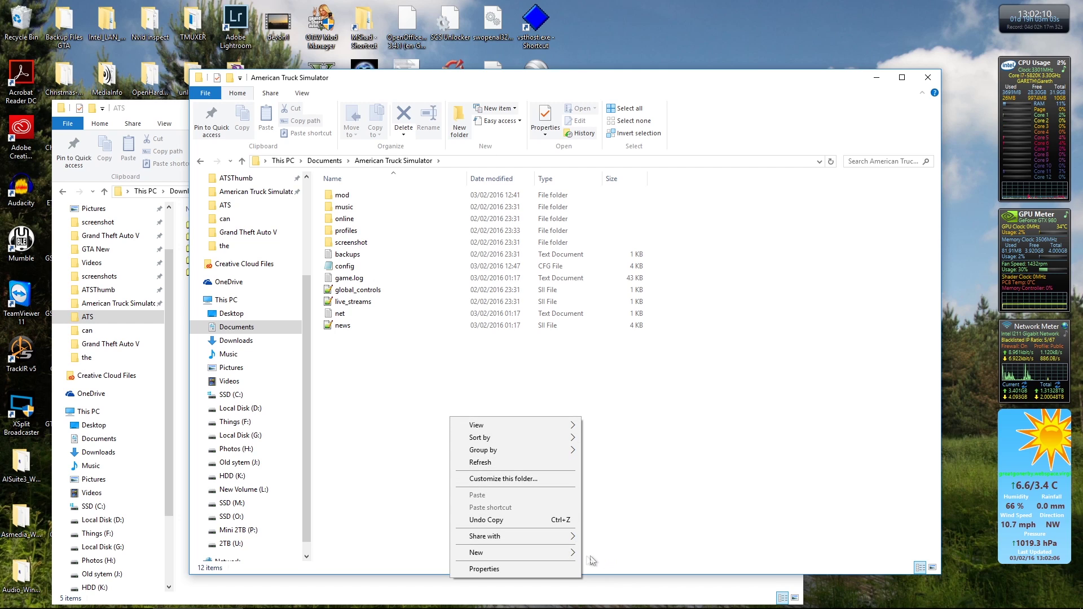
mouse_move(560, 553)
left_click(620, 484)
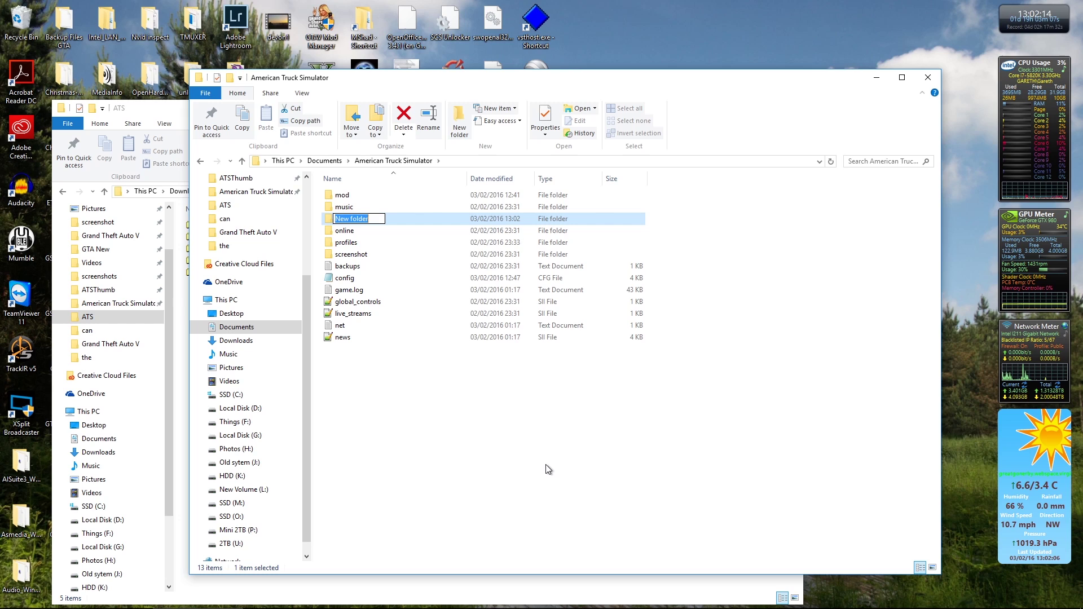
key("Escape")
key("Delete")
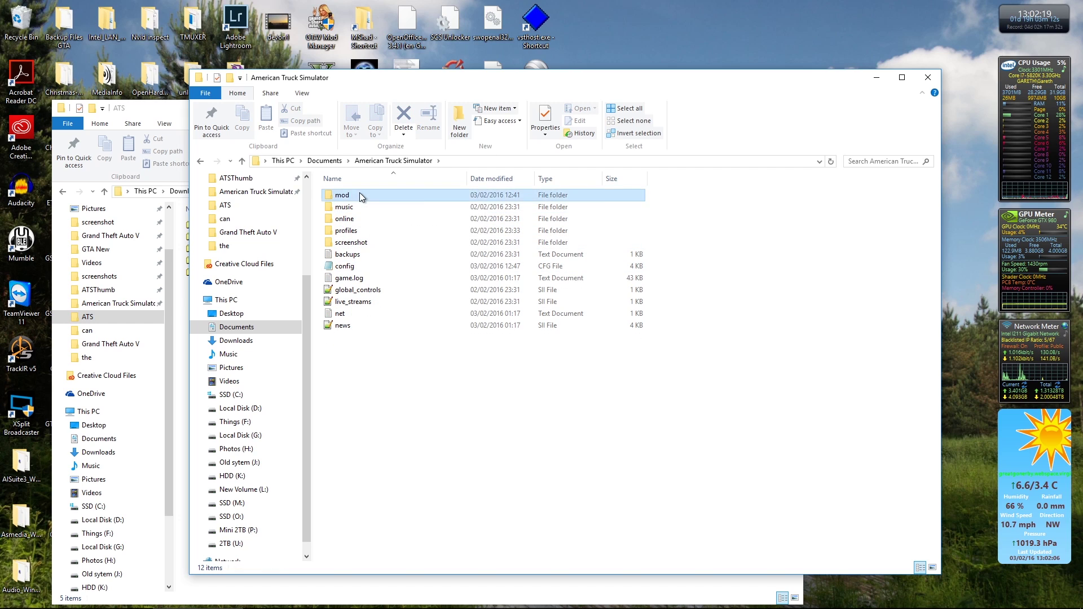
- Open the mod folder and move its window aside to uncover the ATS downloads window
double_click(360, 195)
left_click_drag(395, 276, 349, 188)
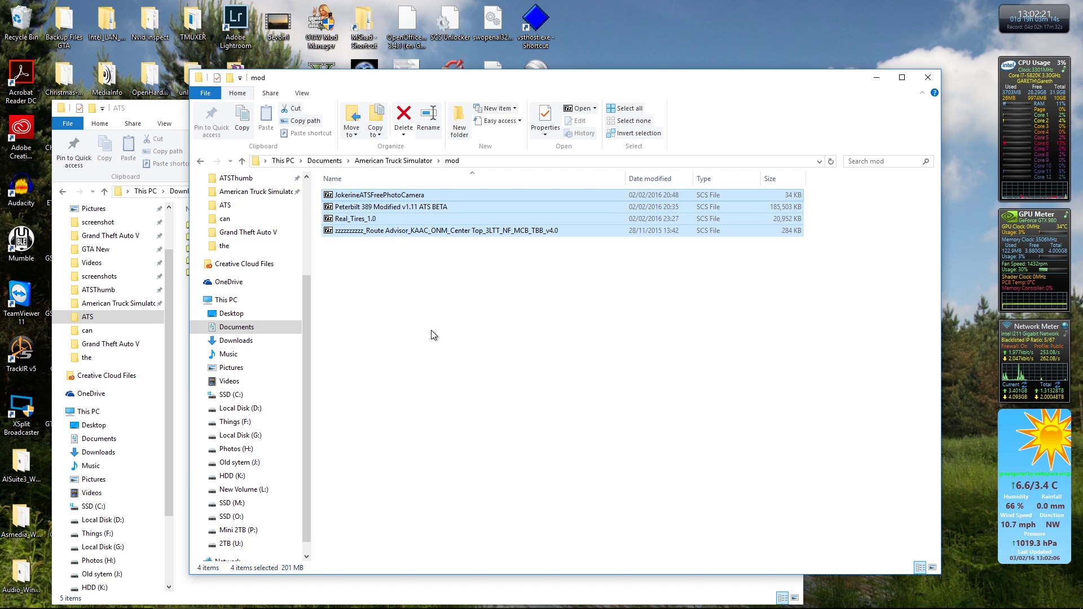
left_click(433, 335)
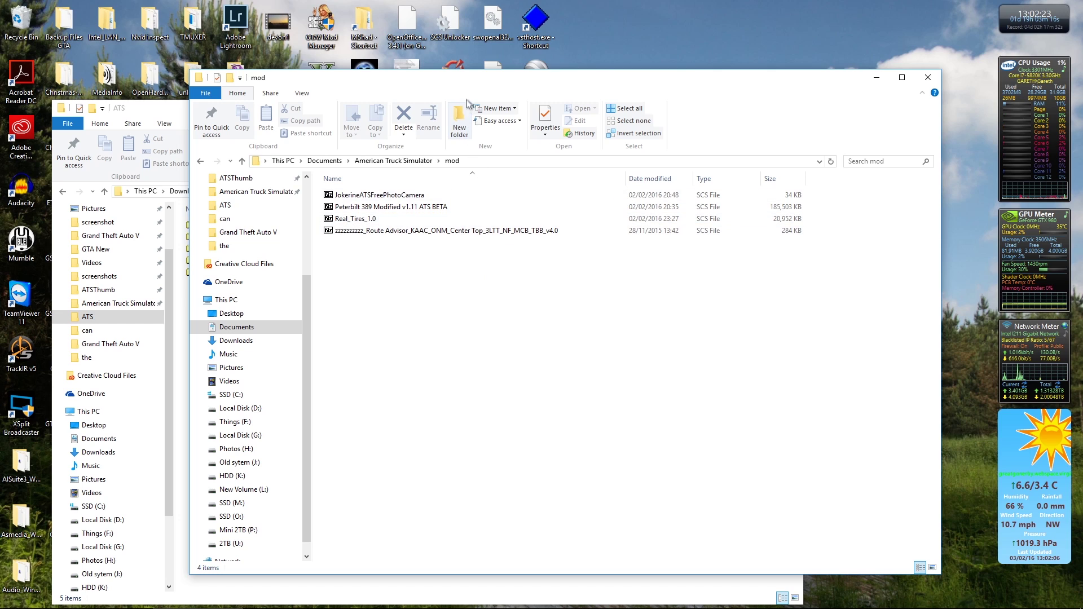
left_click_drag(471, 87, 624, 118)
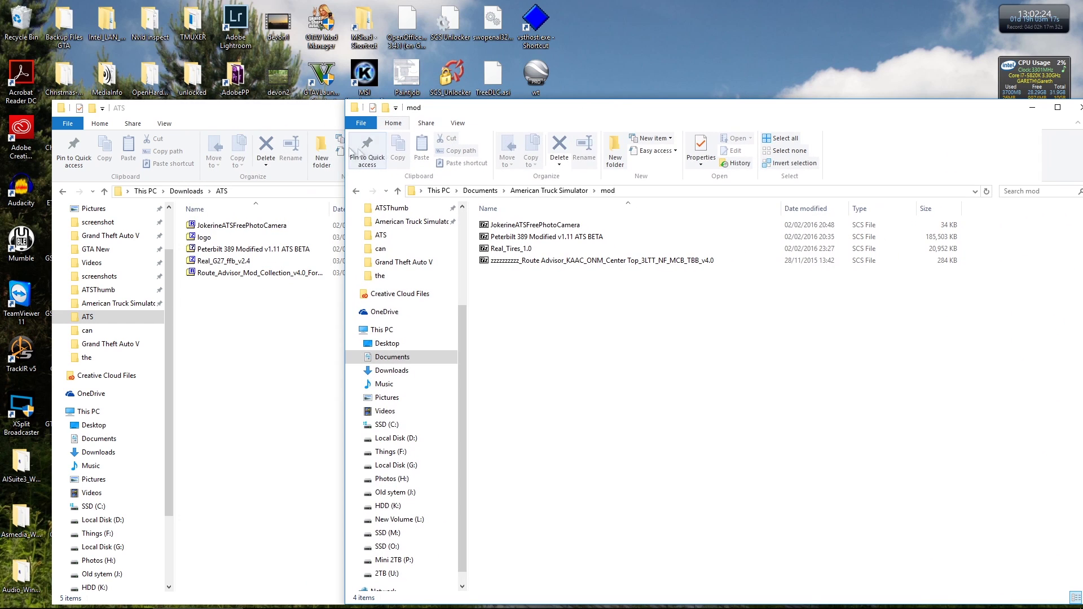
- Open the Peterbilt 389 Modified v1.11 ATS BETA archive from the ATS downloads folder and arrange it beside the mod folder window
double_click(298, 114)
left_click_drag(319, 313, 308, 273)
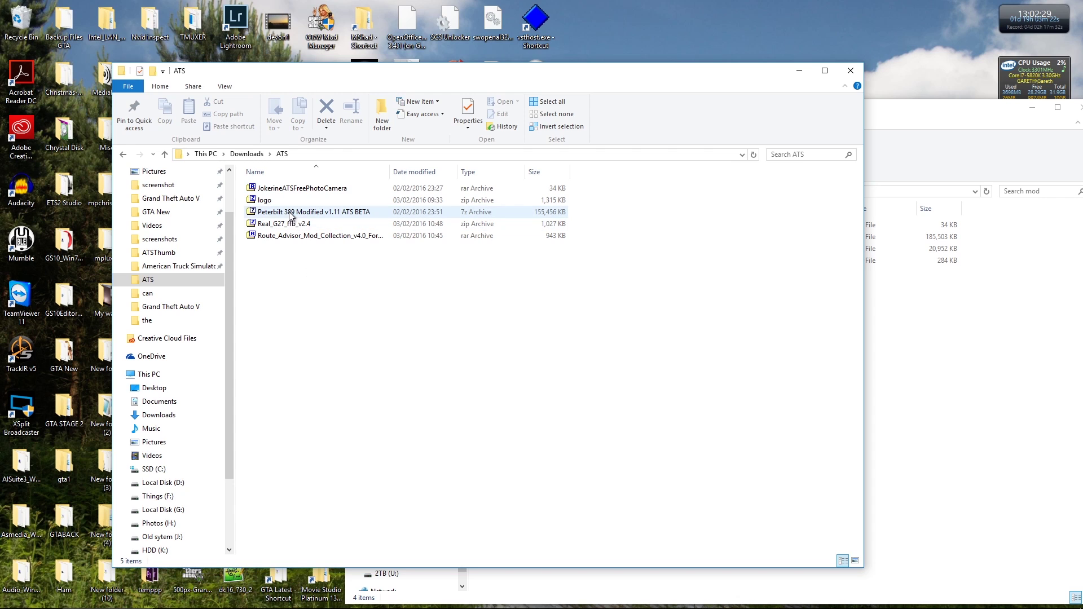
left_click(370, 211)
double_click(370, 211)
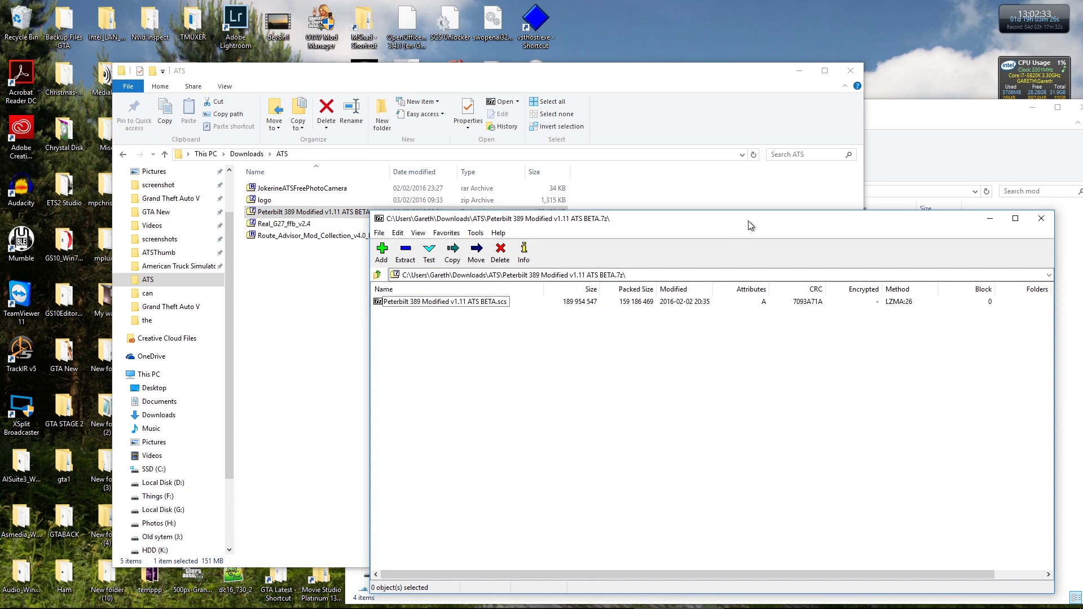
left_click_drag(750, 221, 487, 241)
left_click(957, 118)
left_click_drag(957, 119, 981, 82)
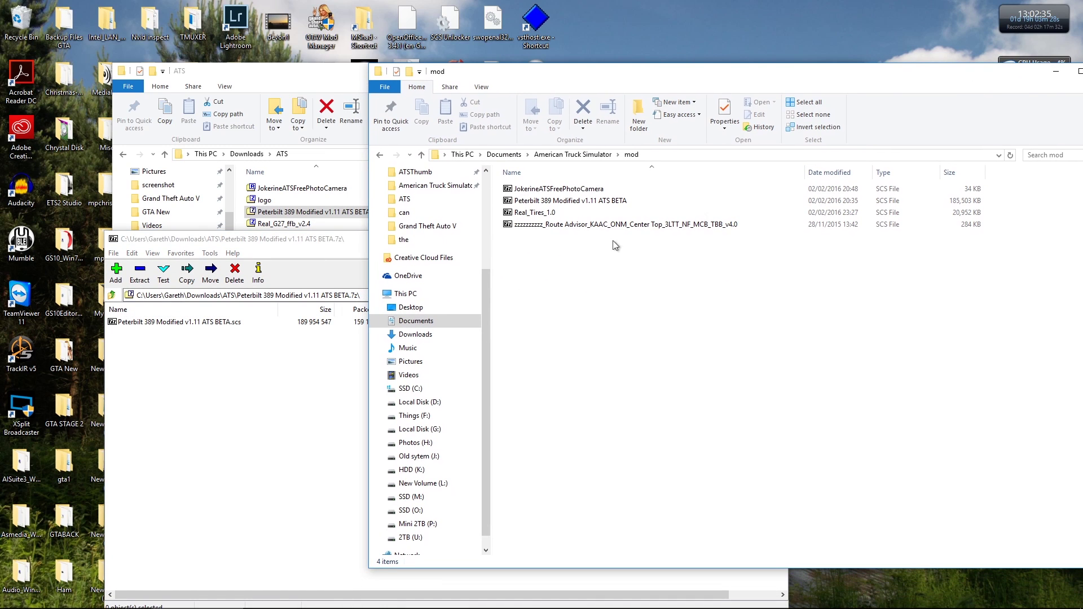
- Copy Peterbilt 389 Modified v1.11 ATS BETA.scs from the archive into the mod folder, replacing the existing file
left_click(172, 322)
left_click_drag(172, 322, 866, 313)
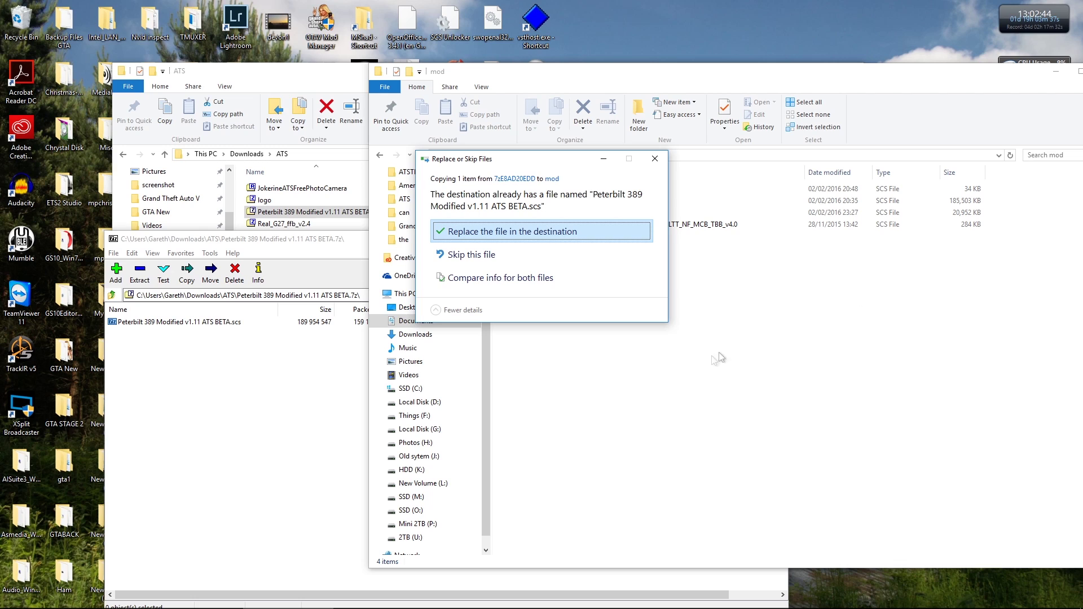
left_click(500, 232)
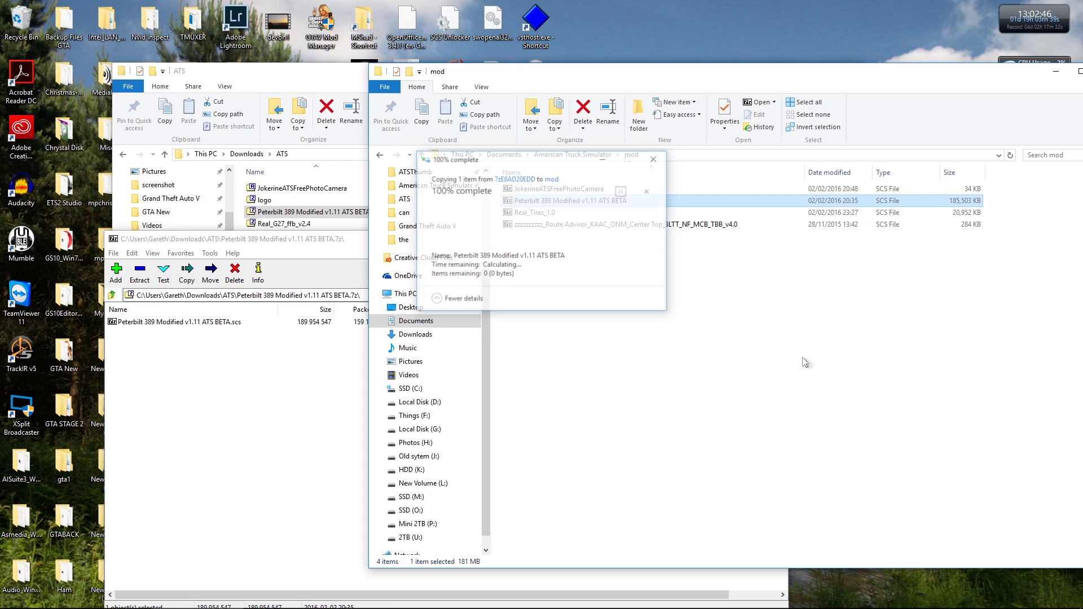
left_click(705, 358)
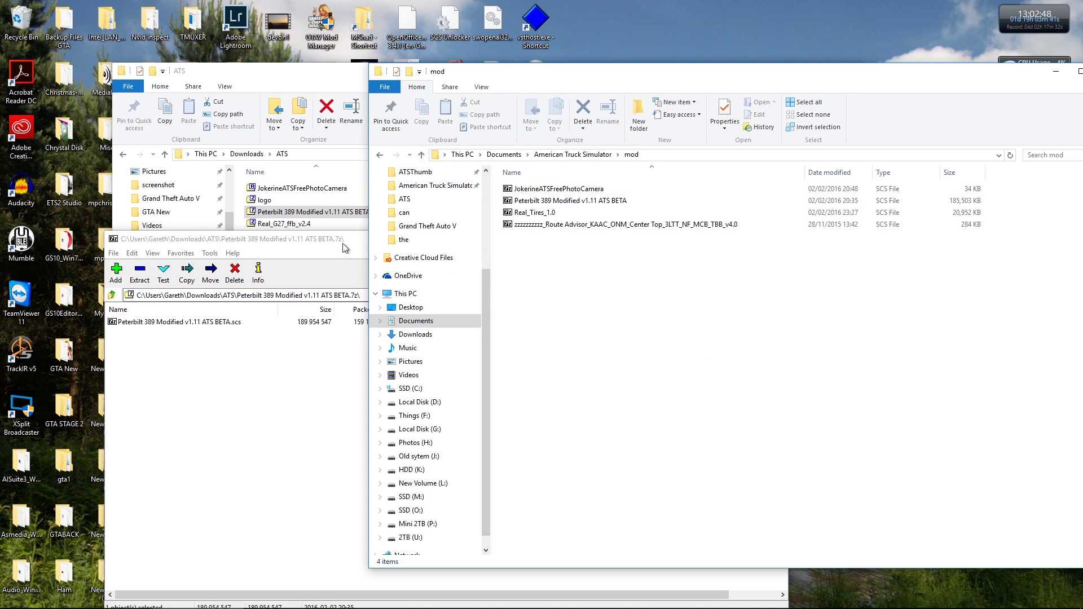
- Close the Peterbilt archive window and move the mod folder window fully into view
left_click_drag(345, 239, 329, 245)
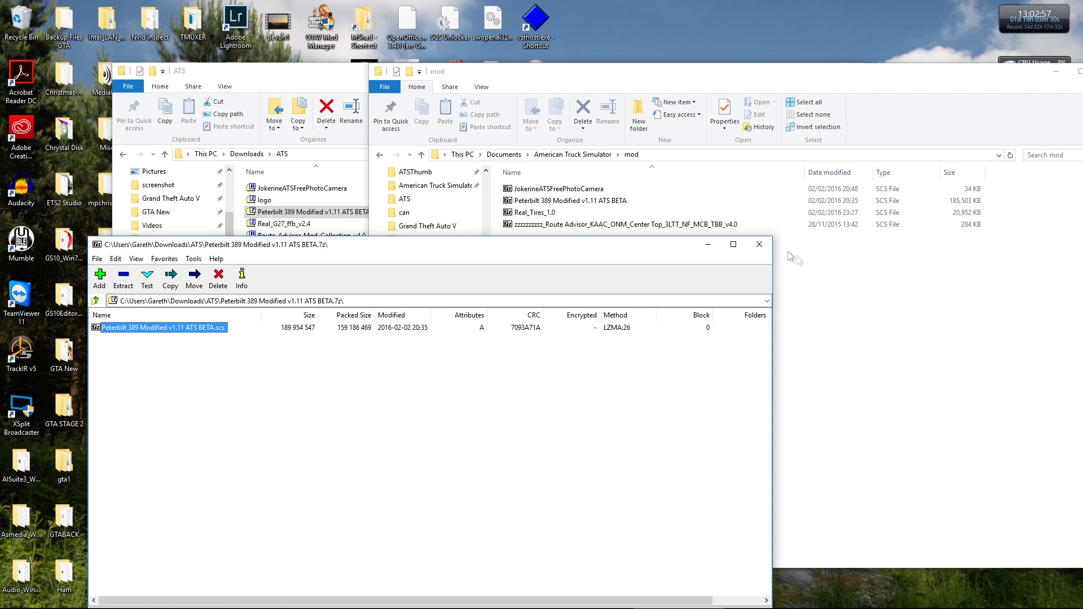
left_click_drag(626, 240, 624, 242)
left_click(757, 247)
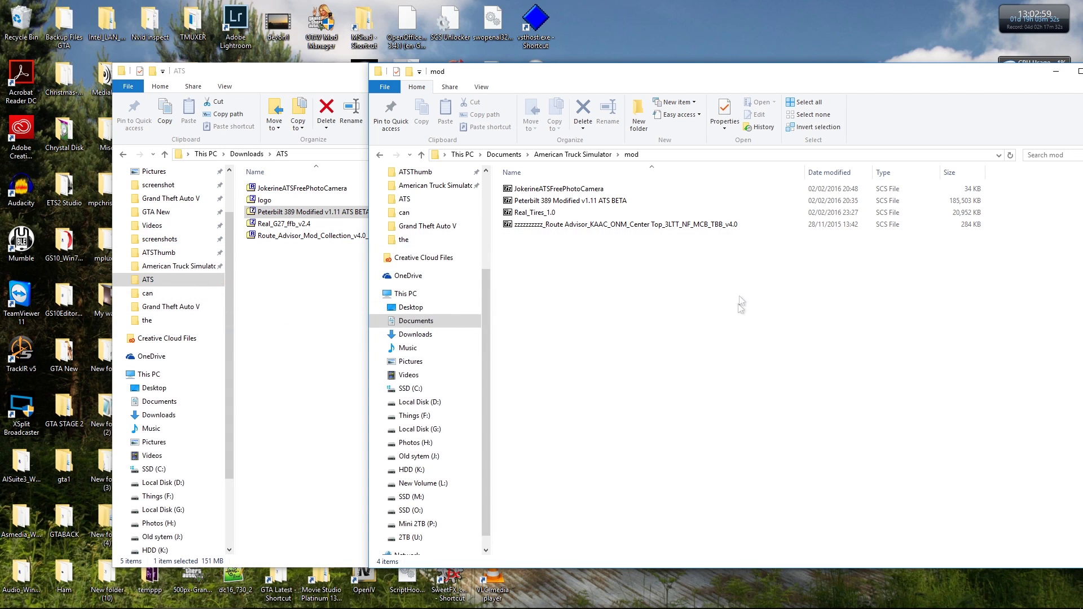
left_click_drag(686, 78, 578, 120)
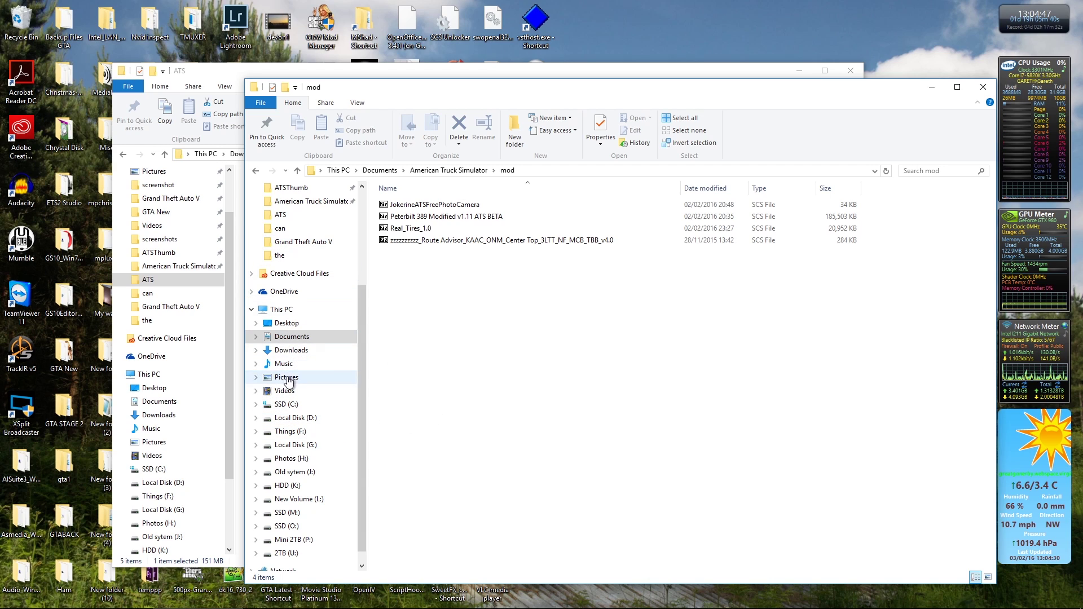
- Open the Steam folder within Program Files (x86) on the SSD (C:) drive
left_click(307, 406)
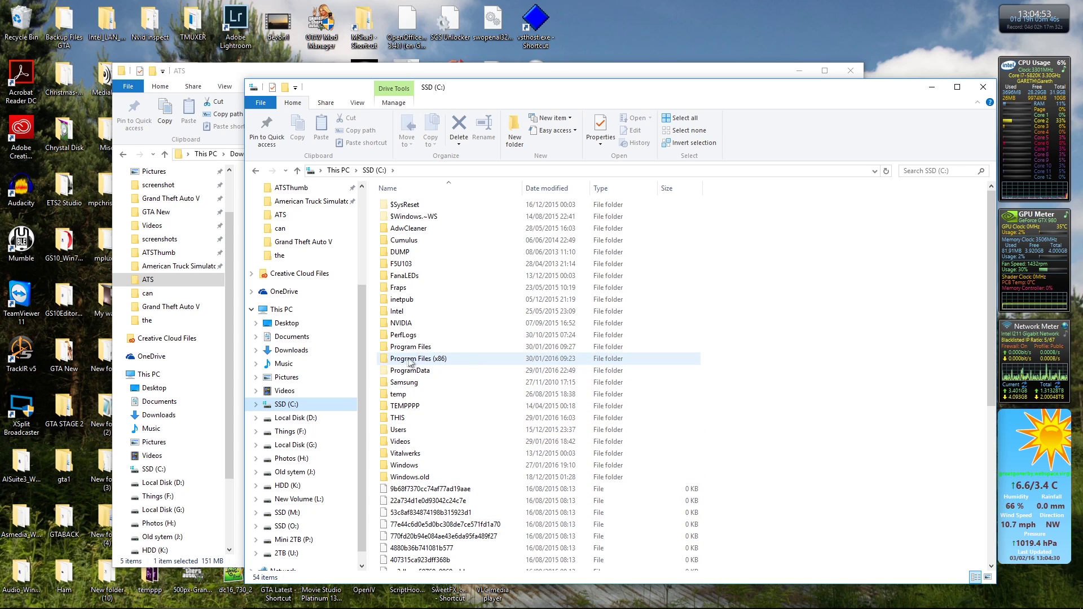
mouse_move(427, 362)
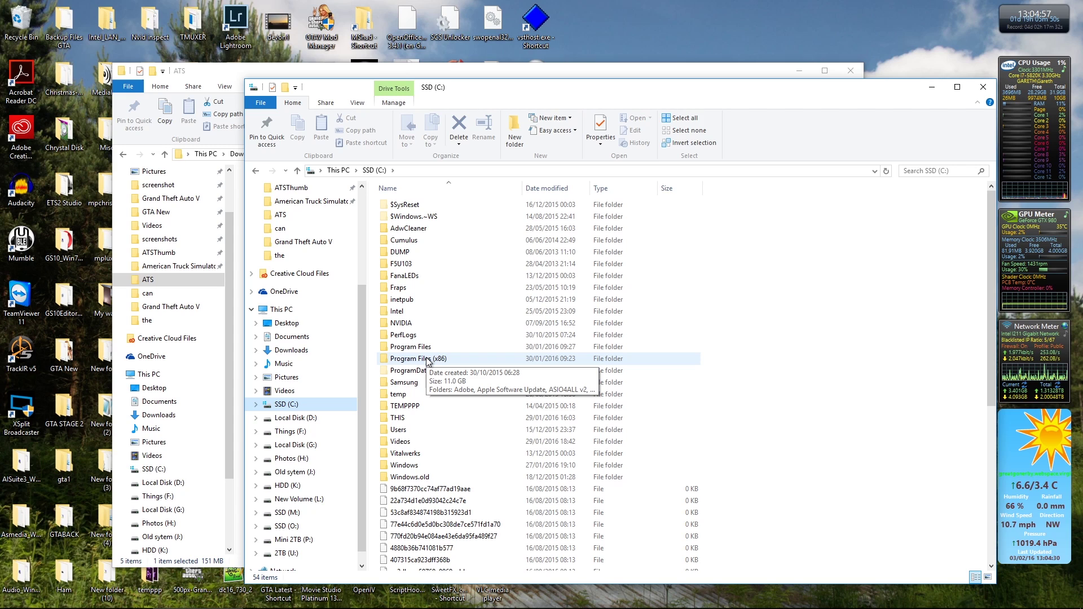
double_click(427, 362)
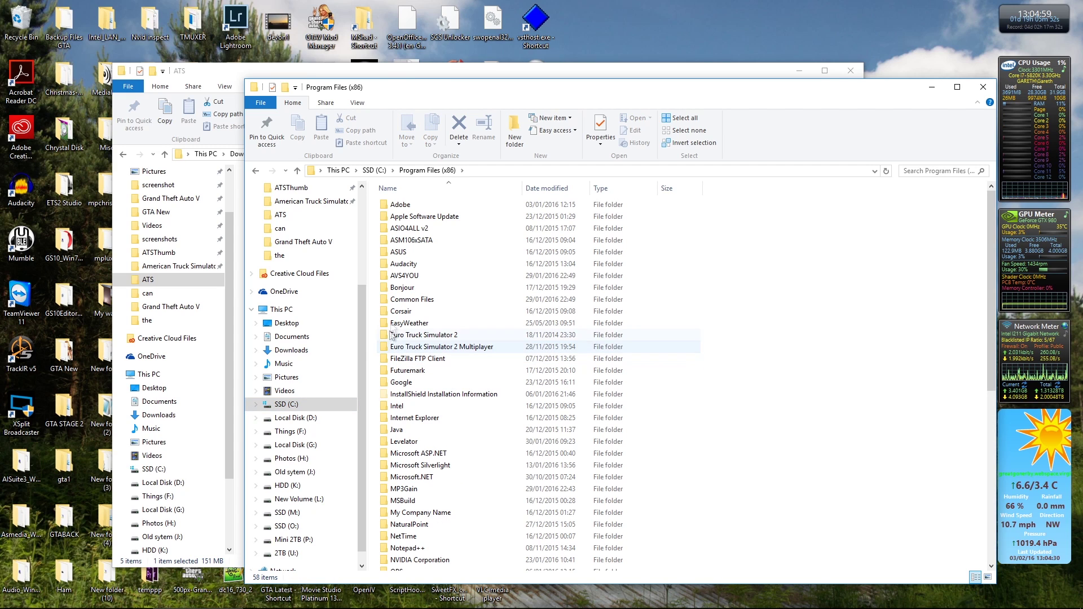
scroll(449, 424, "down", 5)
scroll(450, 422, "down", 5)
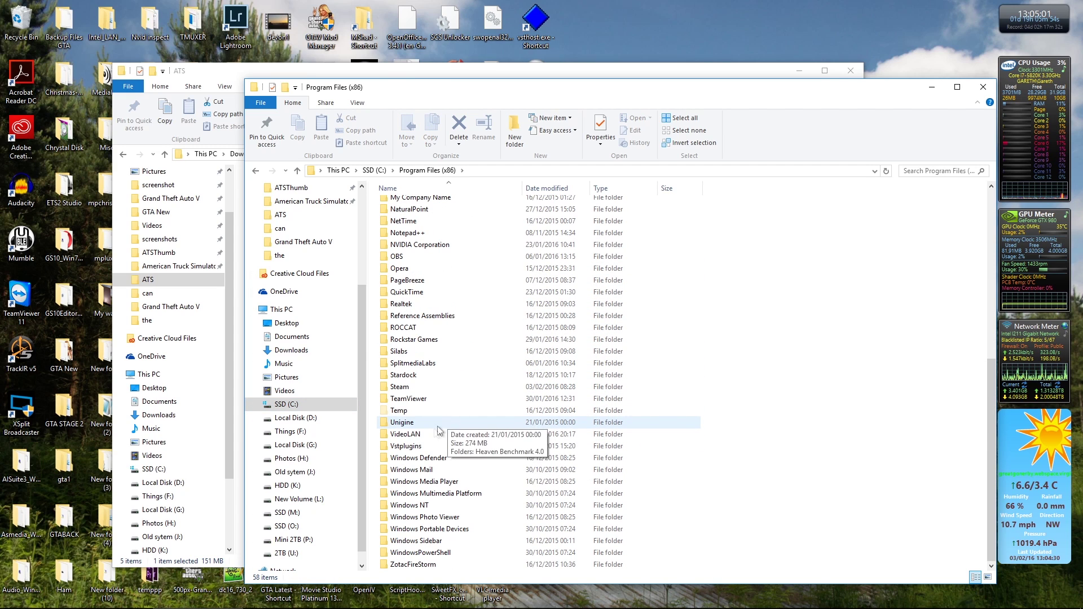
left_click(406, 388)
double_click(406, 387)
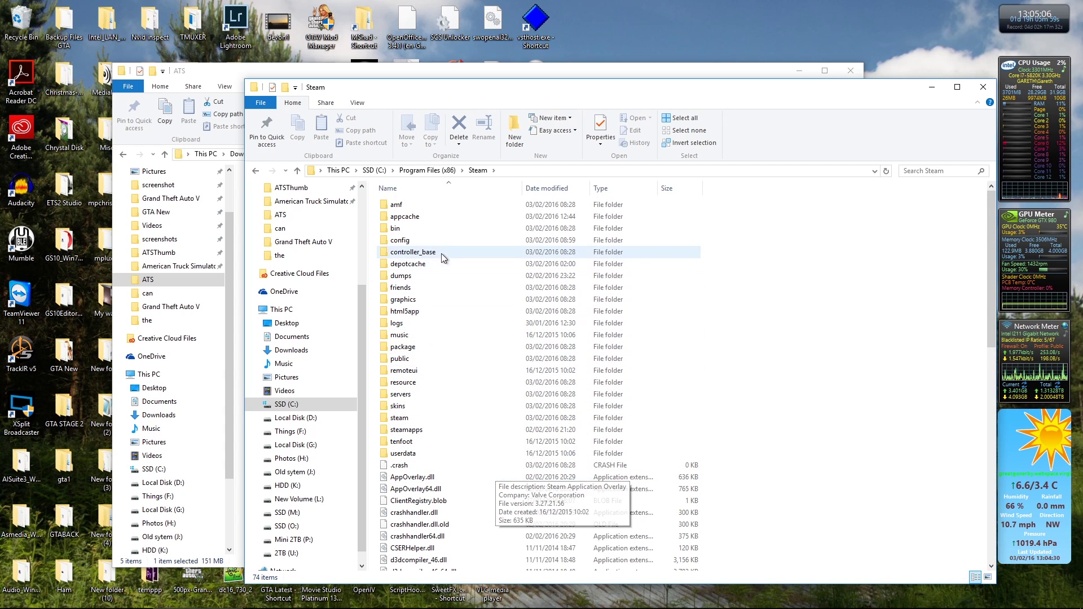
- Open steamapps, common, American Truck Simulator, bin, win_x64 and highlight the game files beside the plugins folder
double_click(434, 429)
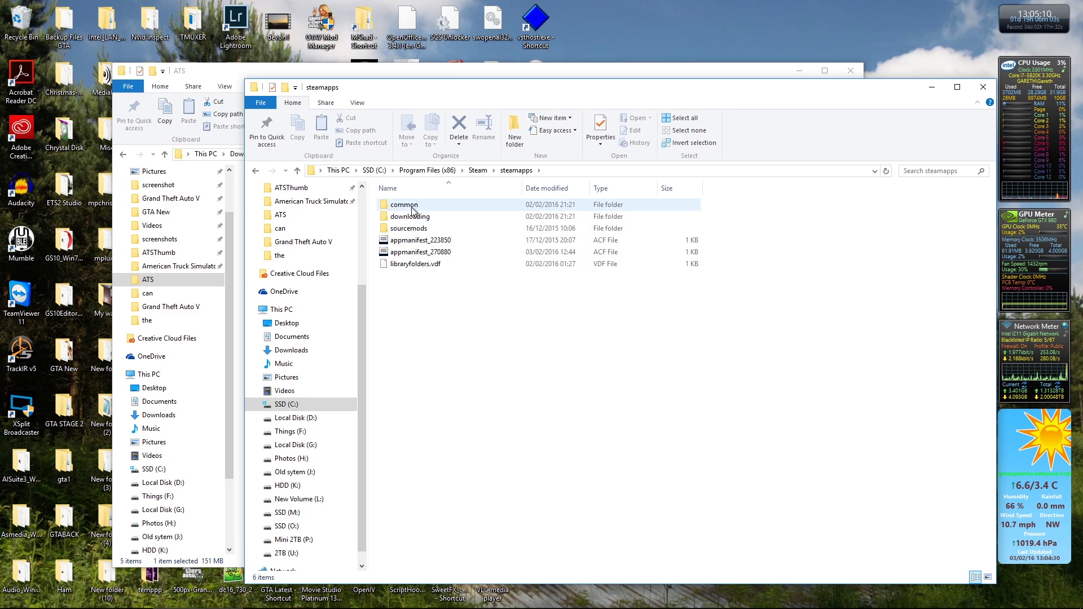
double_click(411, 207)
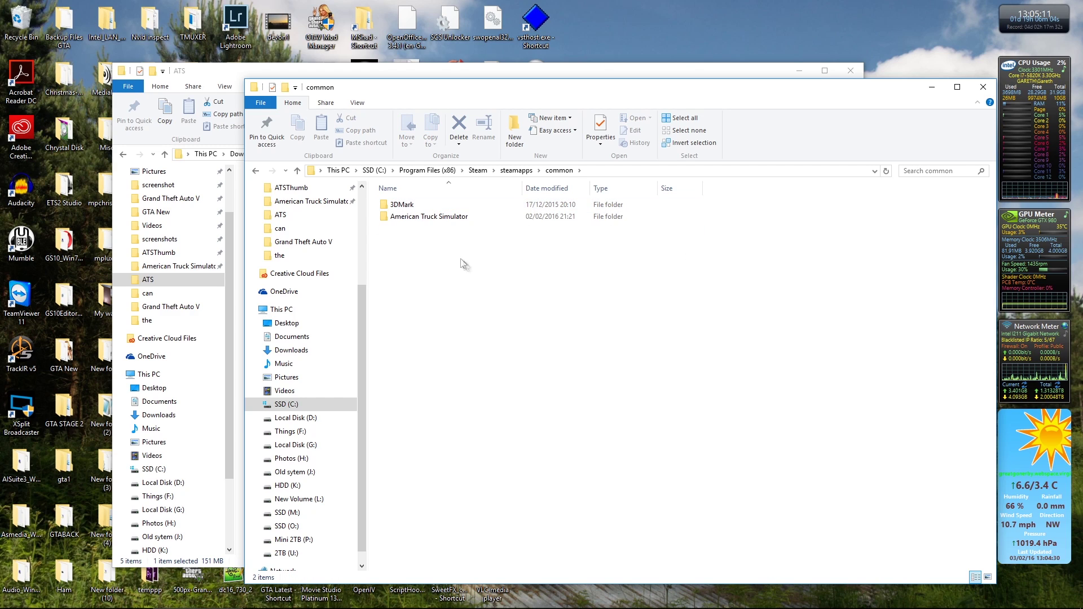
double_click(422, 218)
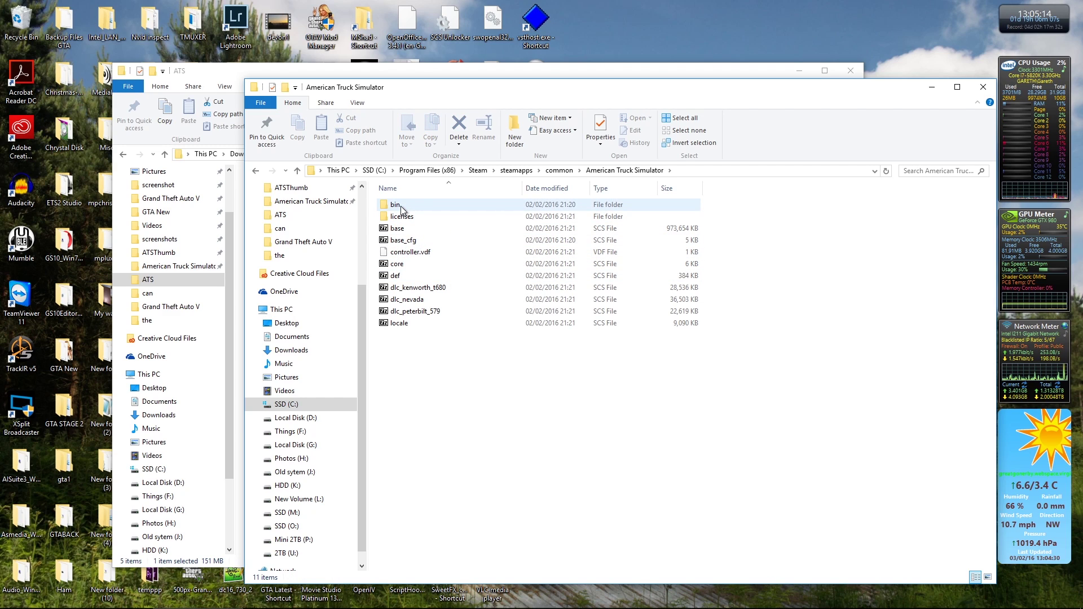
double_click(398, 205)
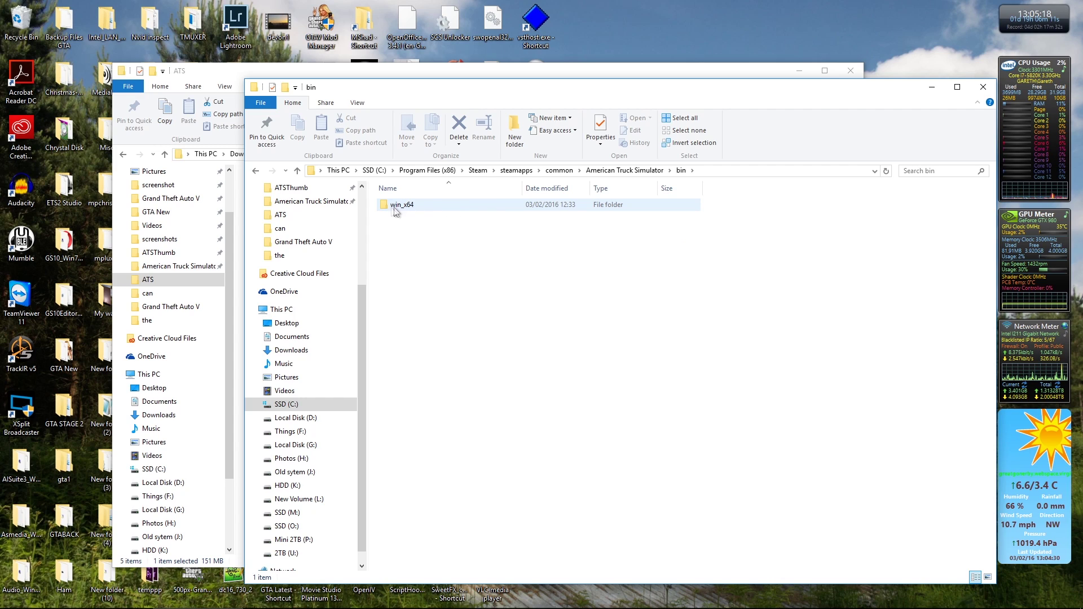
double_click(411, 206)
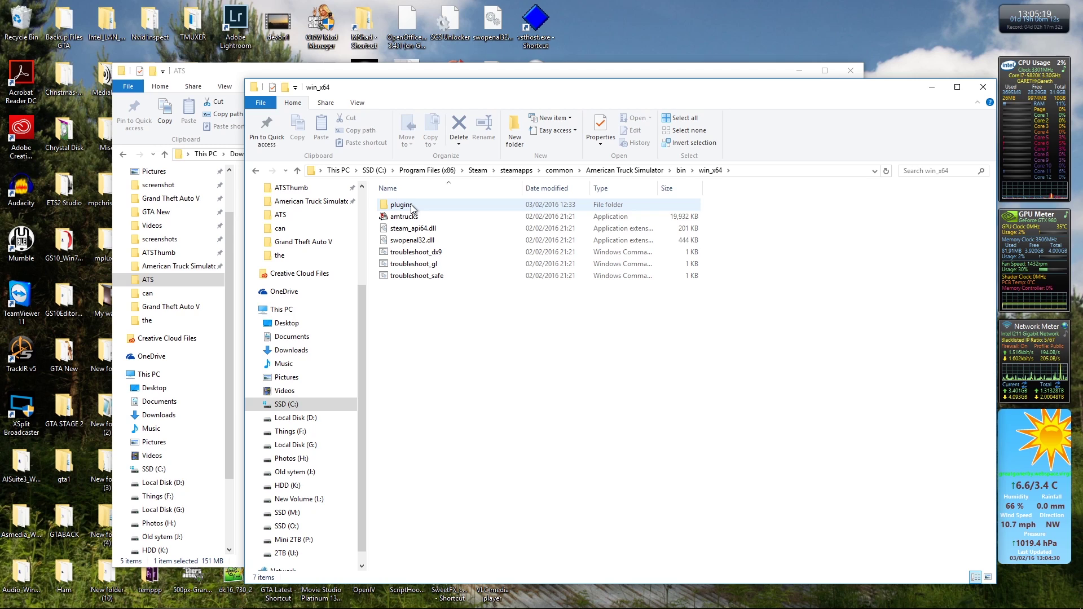
left_click(407, 218)
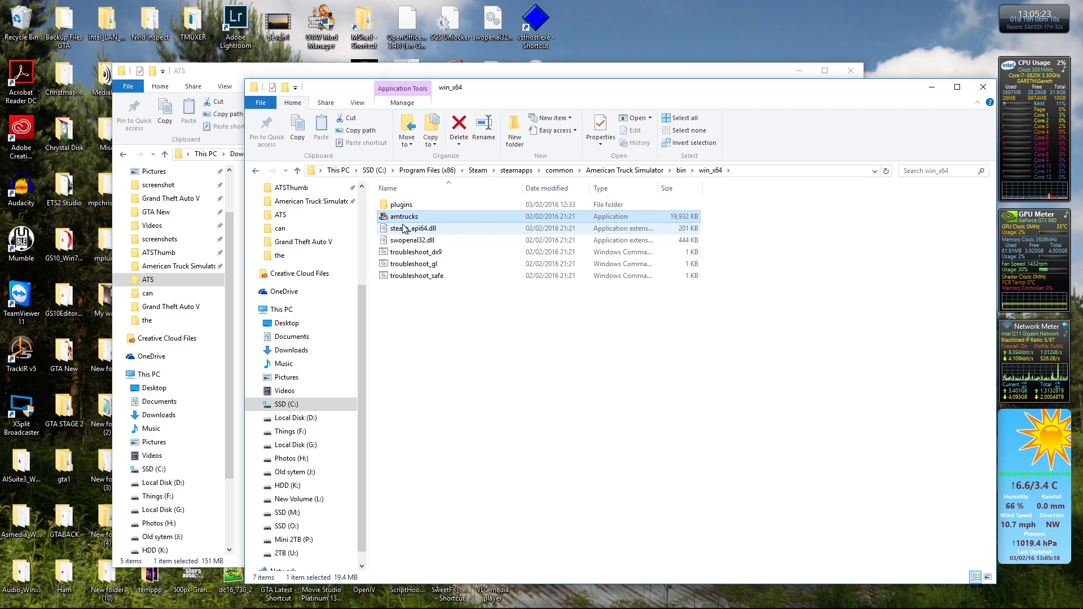
left_click_drag(414, 313, 408, 221)
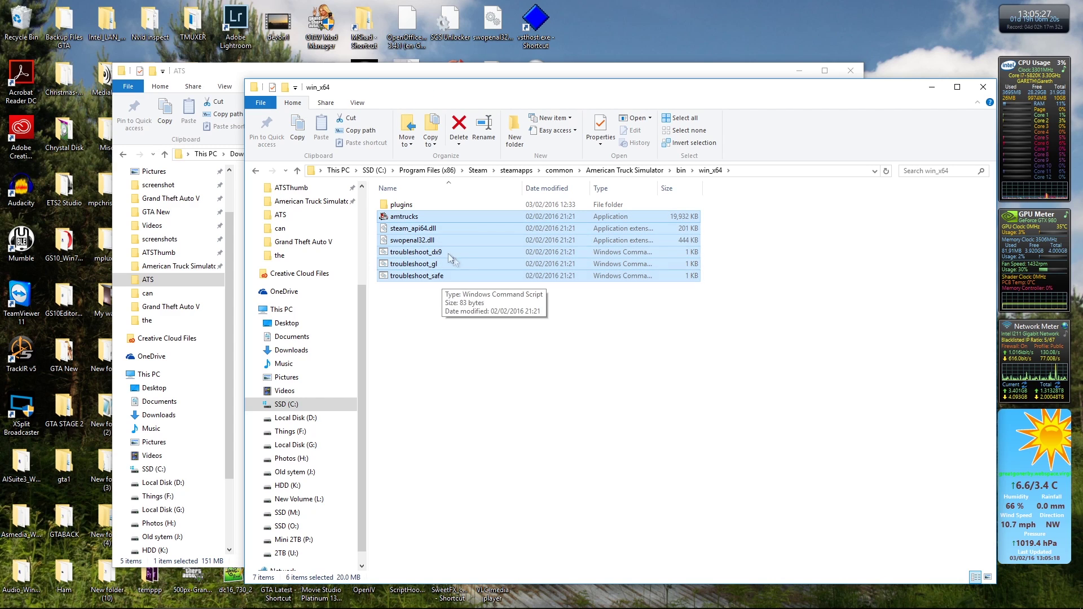
left_click(505, 321)
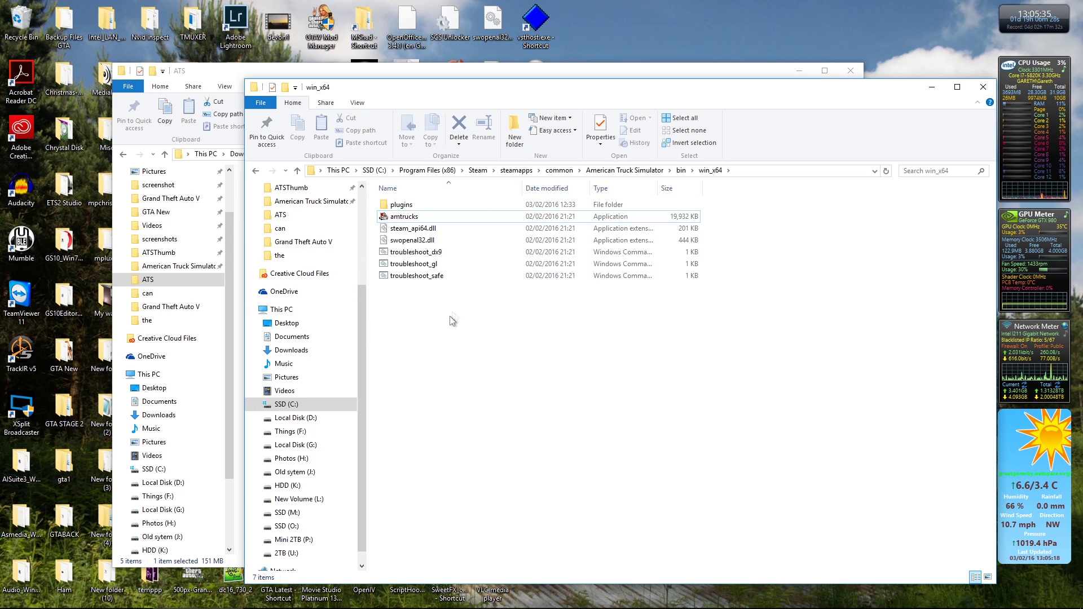
- Open the plugins folder and open the Real_G27_ffb_v2.4 archive from the ATS downloads folder
double_click(415, 205)
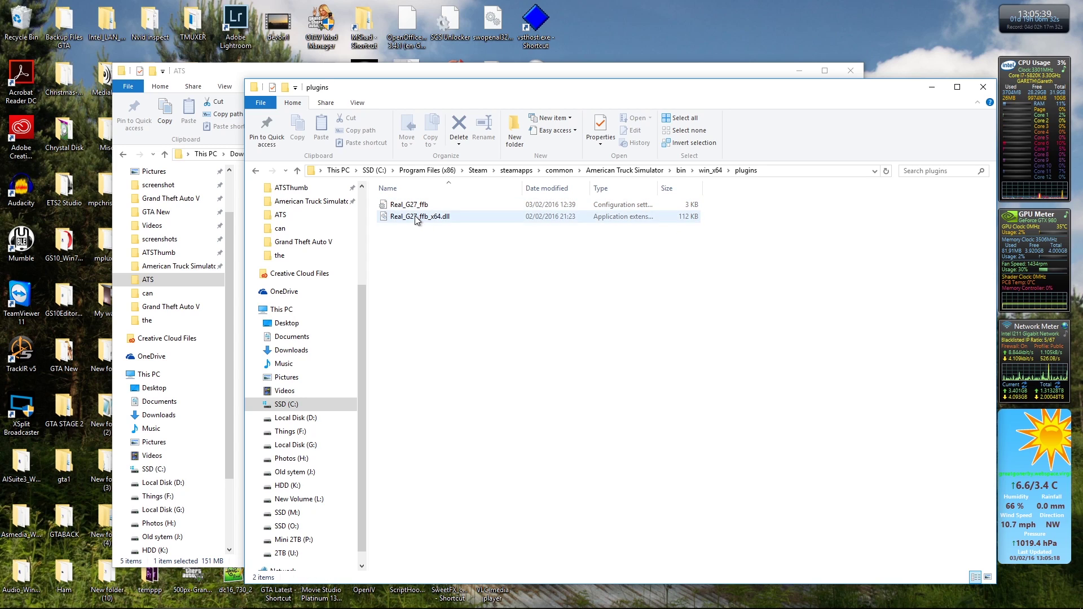
left_click(415, 216)
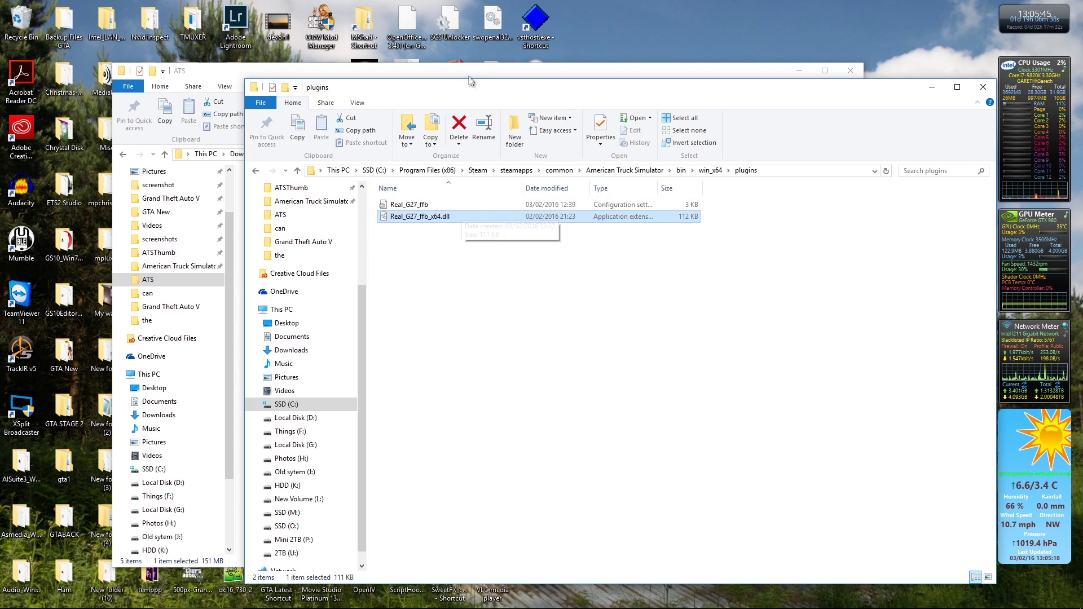
left_click_drag(469, 87, 604, 218)
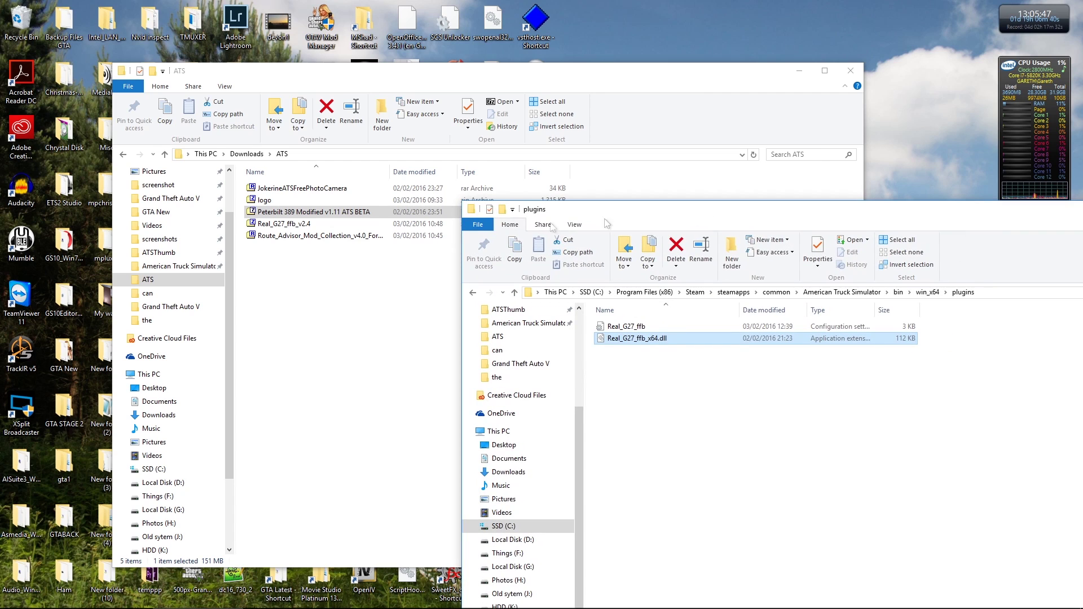
double_click(288, 225)
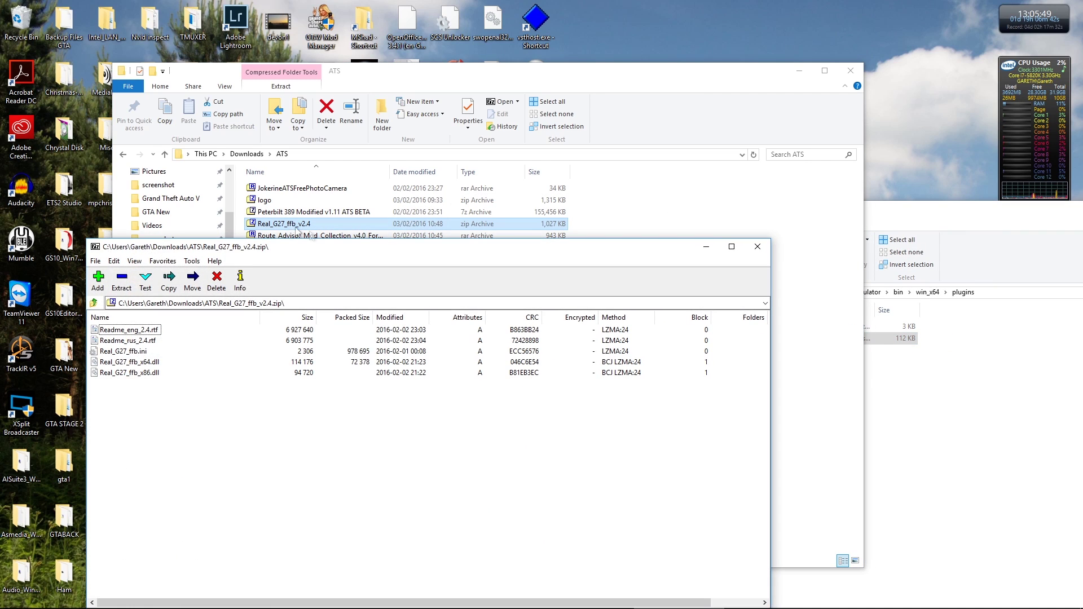
left_click_drag(181, 309, 181, 275)
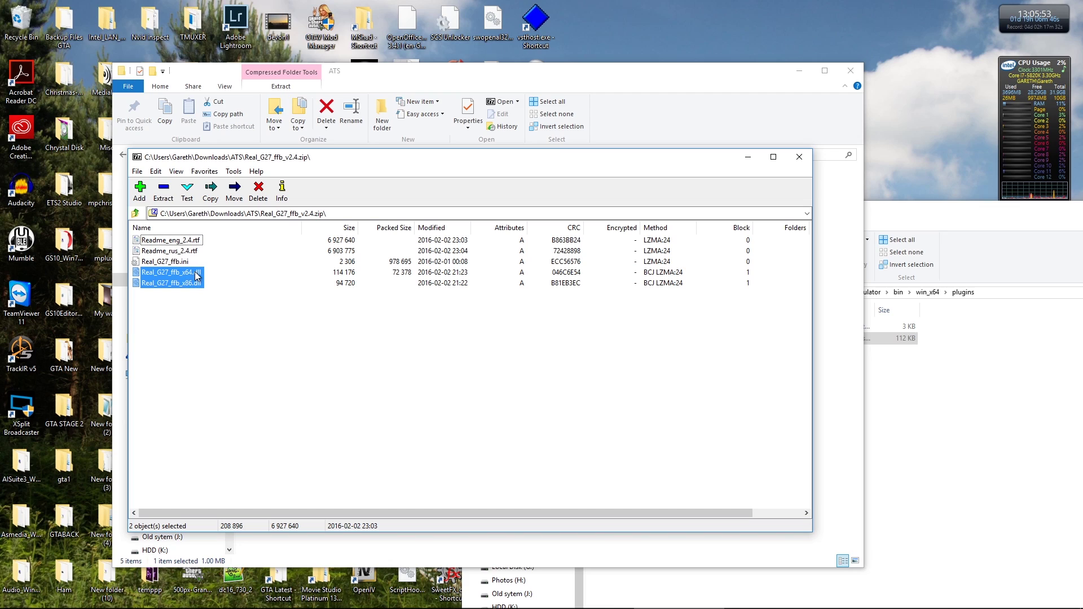
- Select Real_G27_ffb_x64.dll in the archive and bring the plugins folder window in front beside the archive's file list
left_click(203, 301)
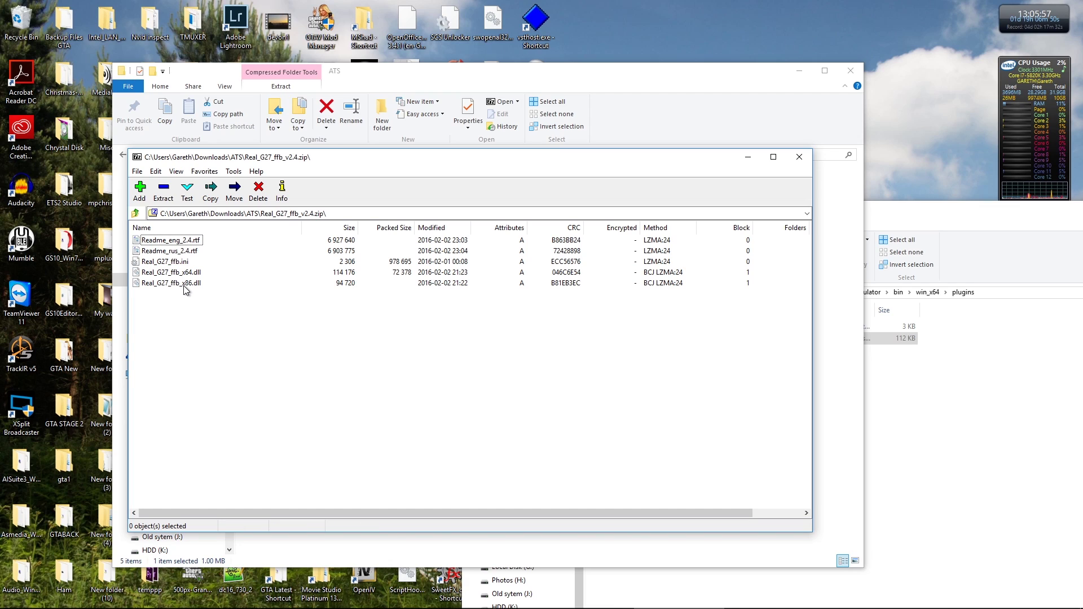
left_click(180, 284)
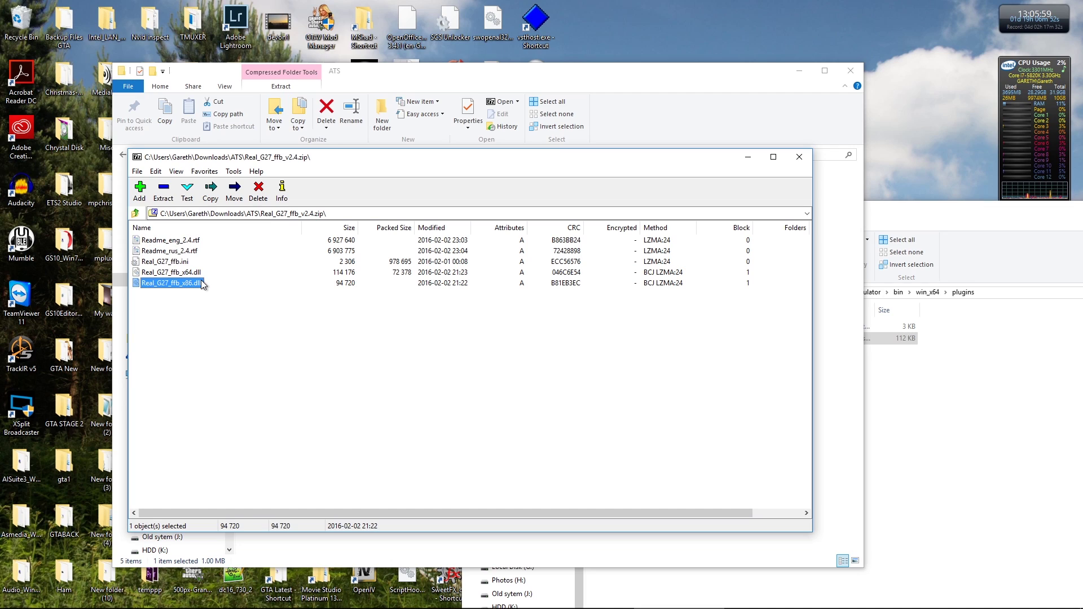
left_click(225, 305)
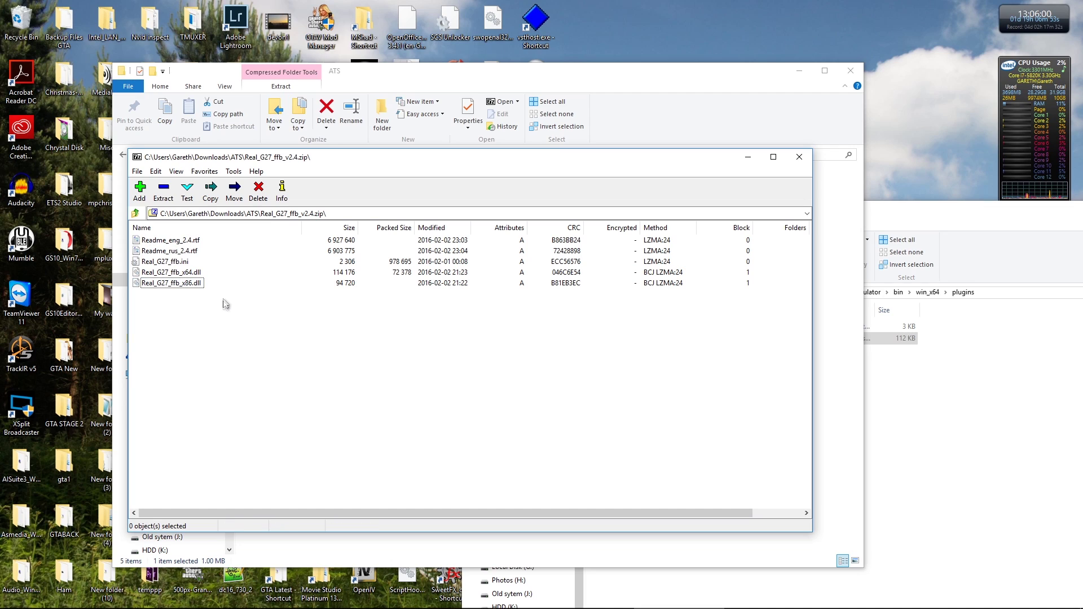
left_click(191, 273)
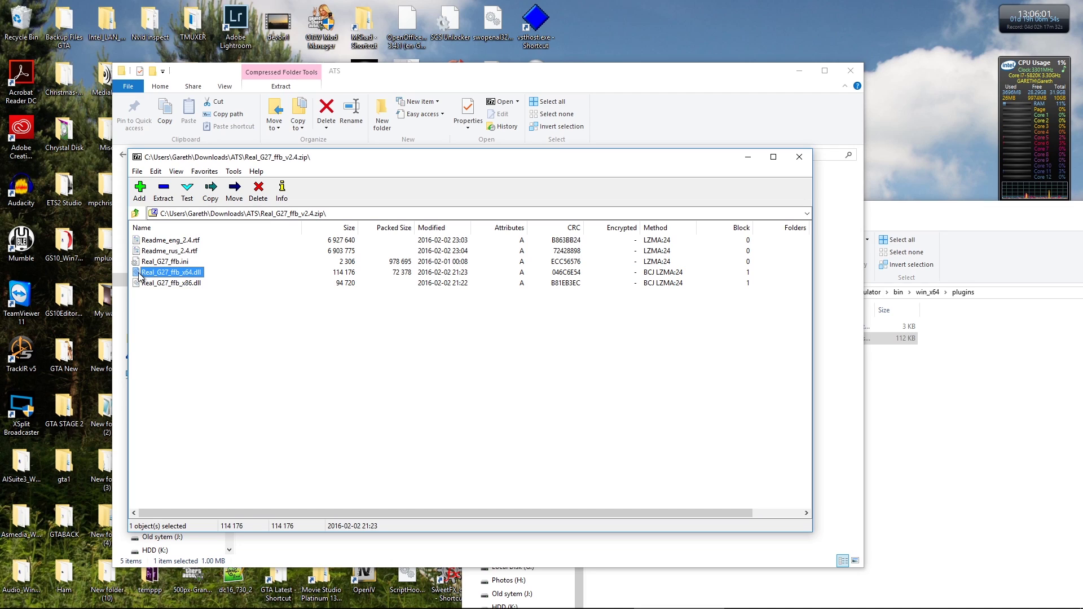
left_click(937, 214)
left_click_drag(937, 214, 839, 178)
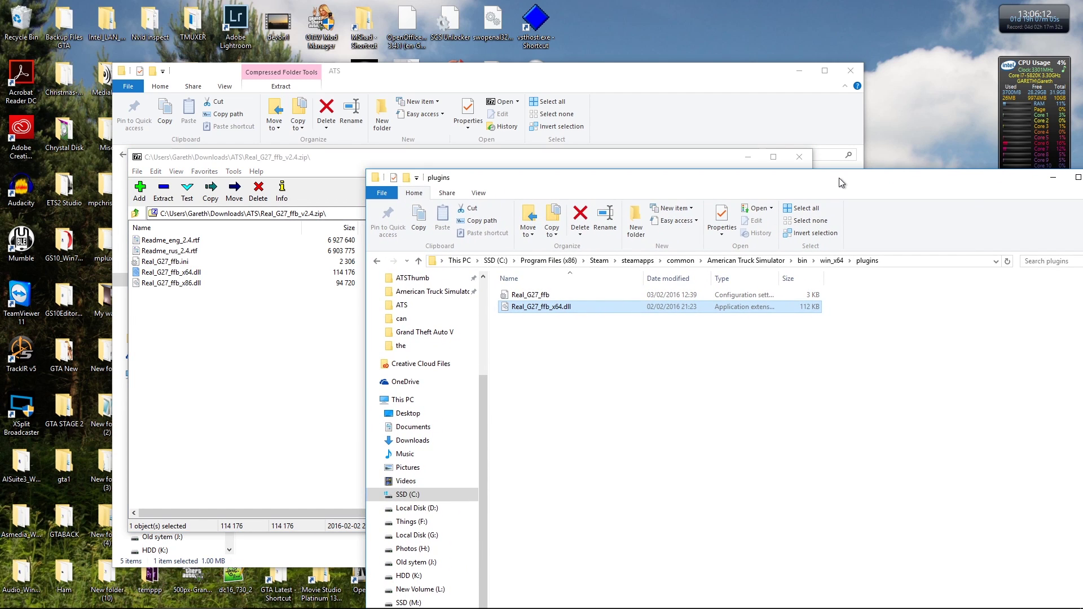
- Open the config file from the American Truck Simulator folder in Documents with Notepad
key("Up")
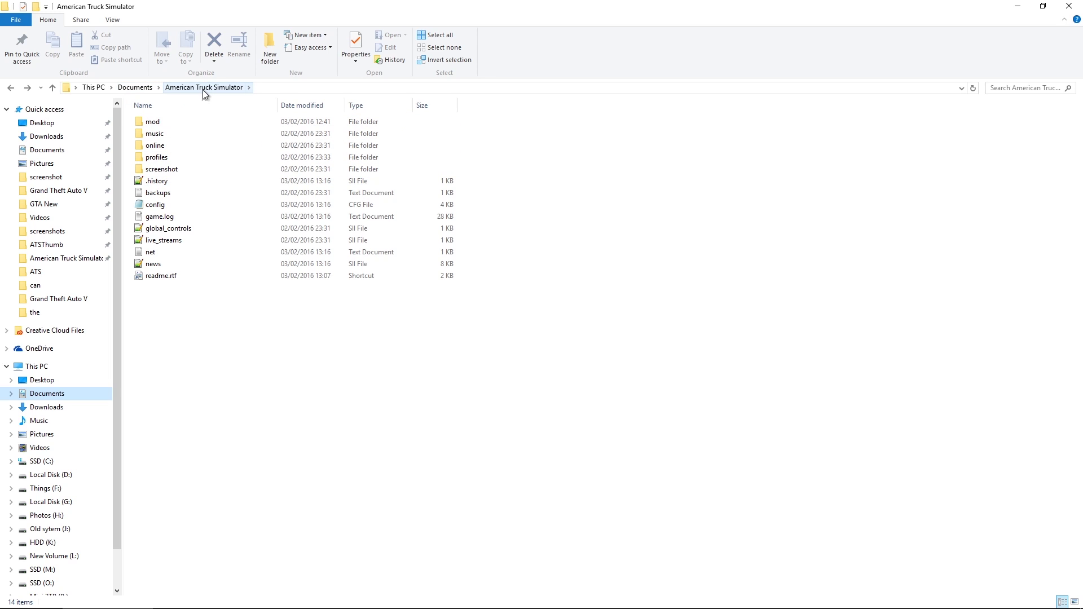
left_click(151, 208)
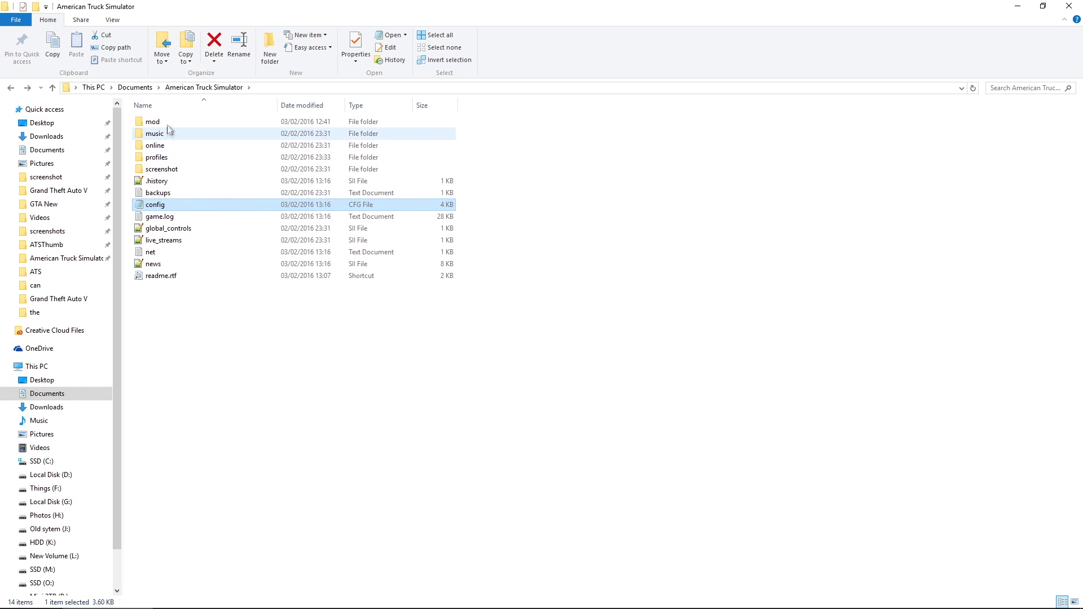
double_click(155, 205)
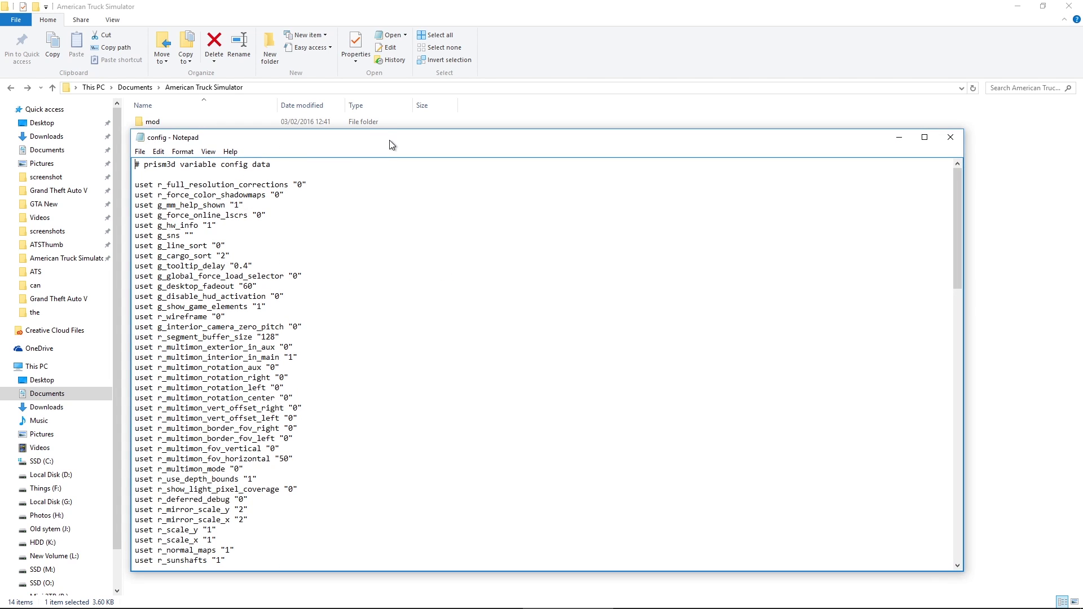
double_click(392, 145)
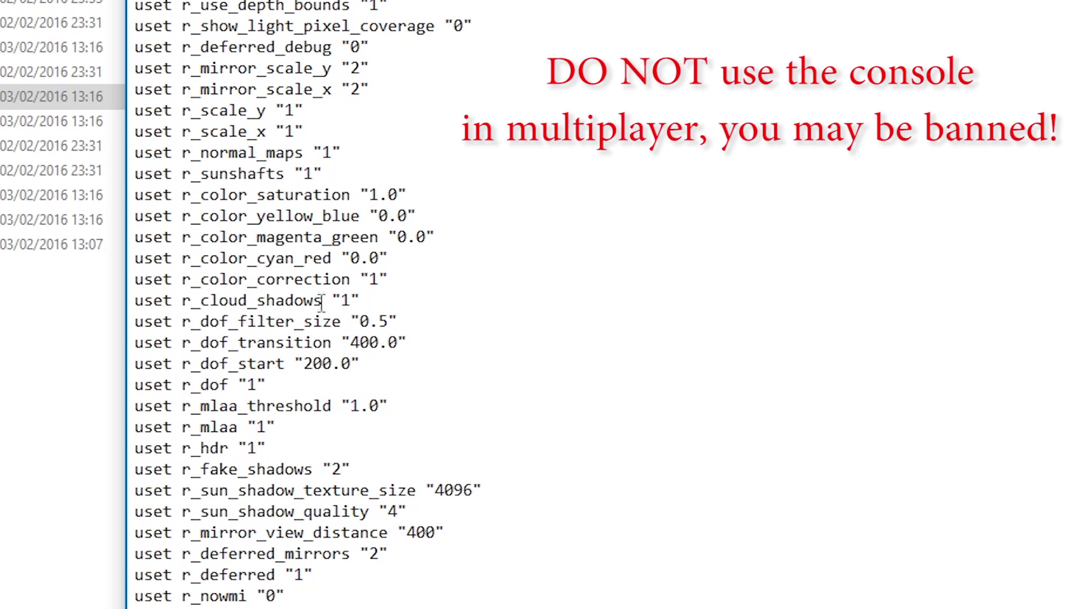
- Find the g_developer and g_console lines in the config file and highlight the g_developer value
scroll(326, 305, "down", 15)
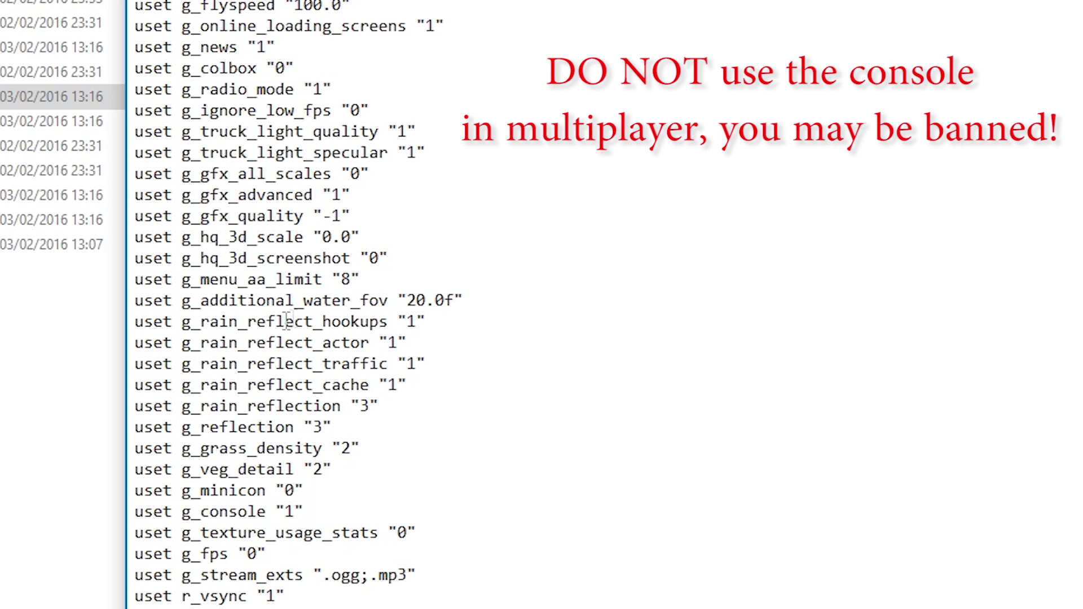
scroll(321, 437, "up", 6)
left_click(326, 258)
key("shift+Home")
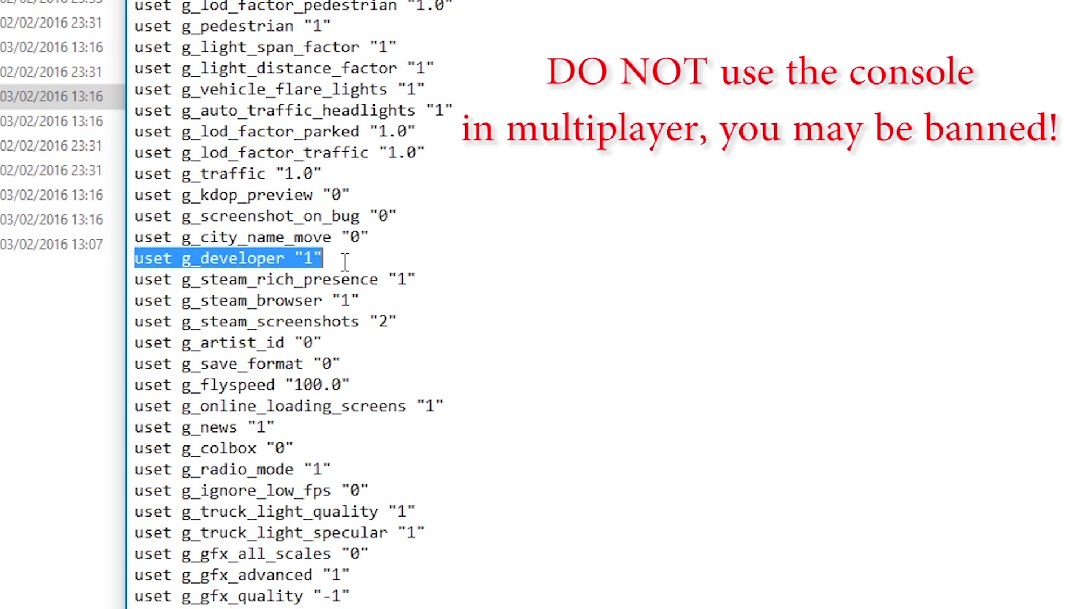
left_click(312, 258)
left_click_drag(305, 259, 317, 259)
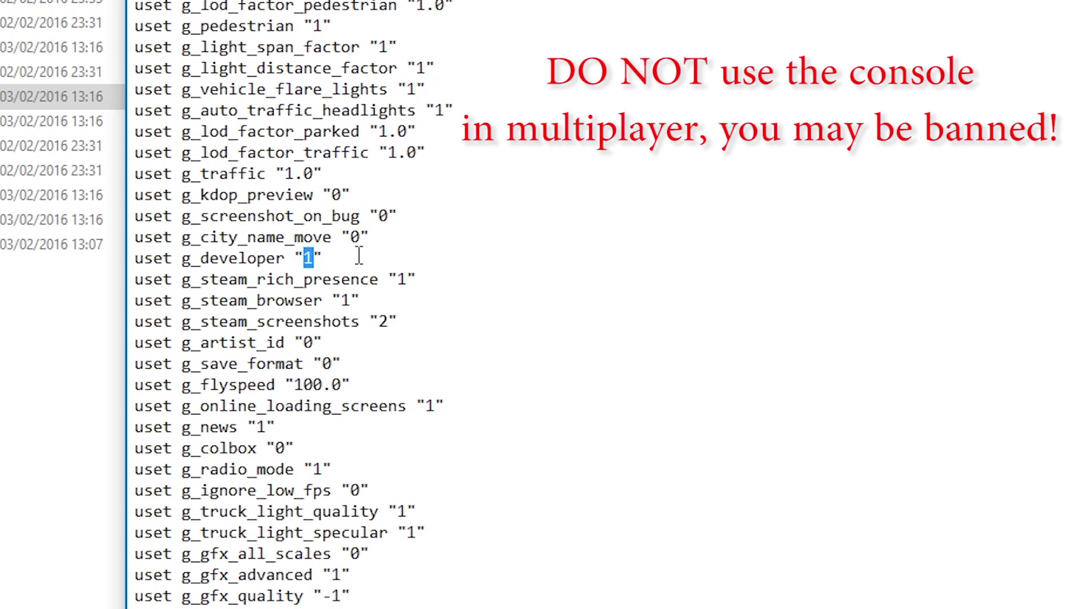
scroll(354, 527, "down", 6)
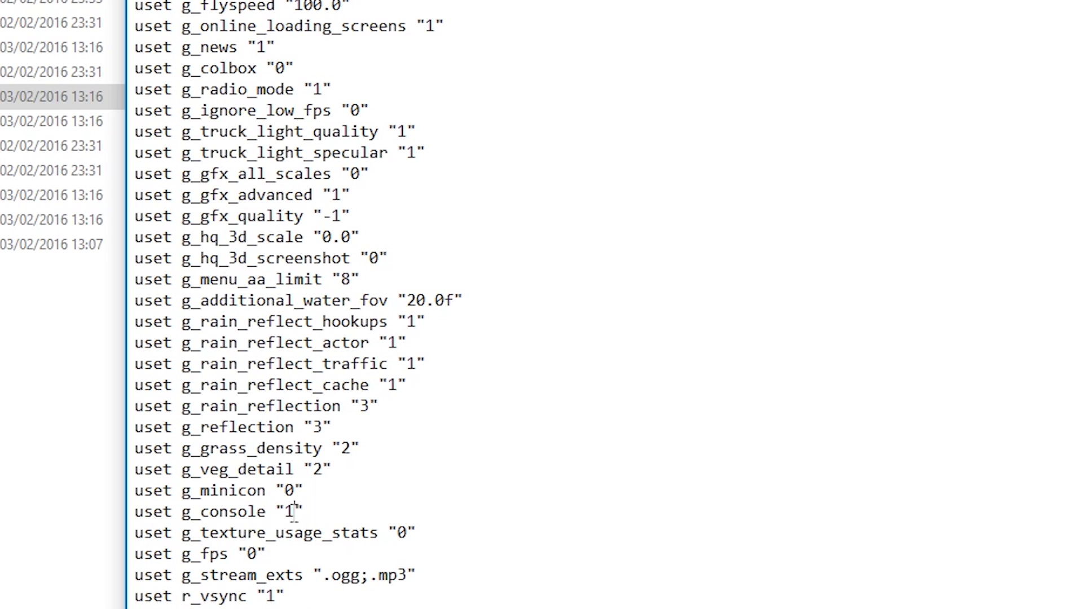
- Save the config file and close it
left_click(351, 77)
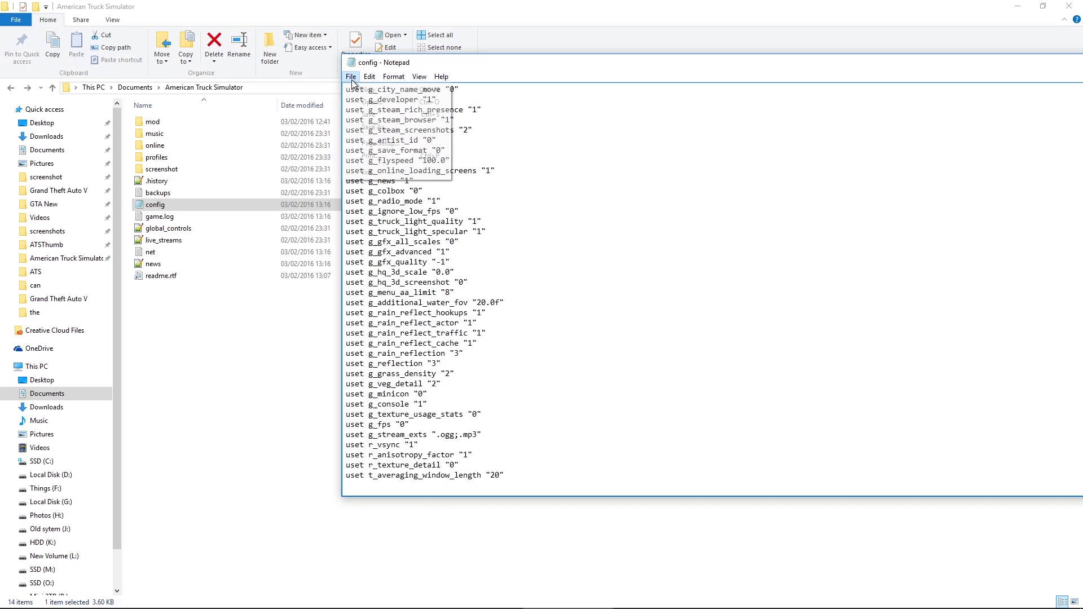
left_click(374, 113)
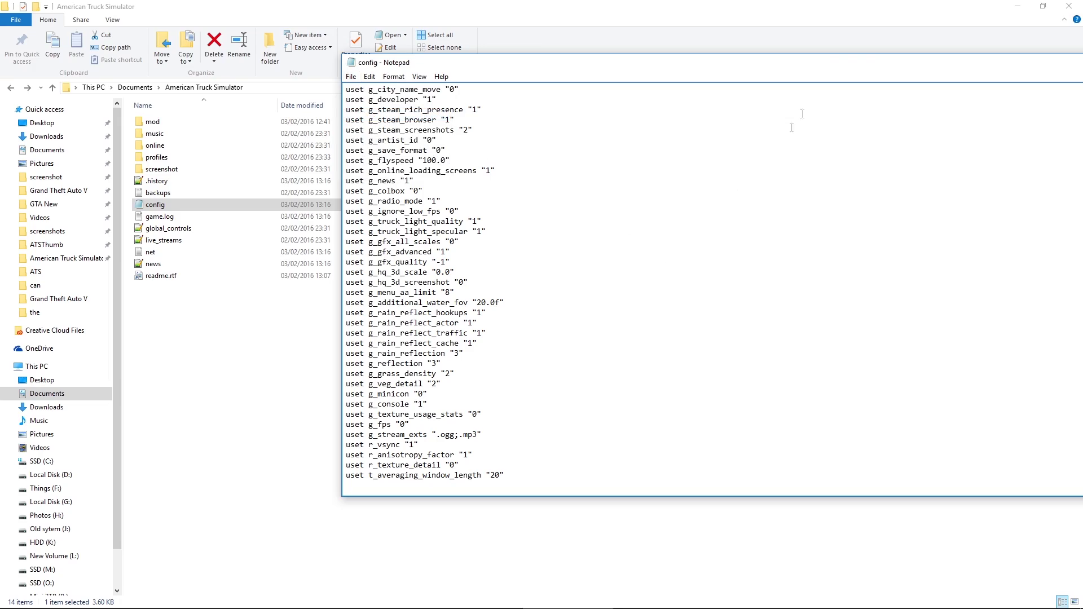
left_click_drag(866, 67, 717, 104)
left_click(1017, 99)
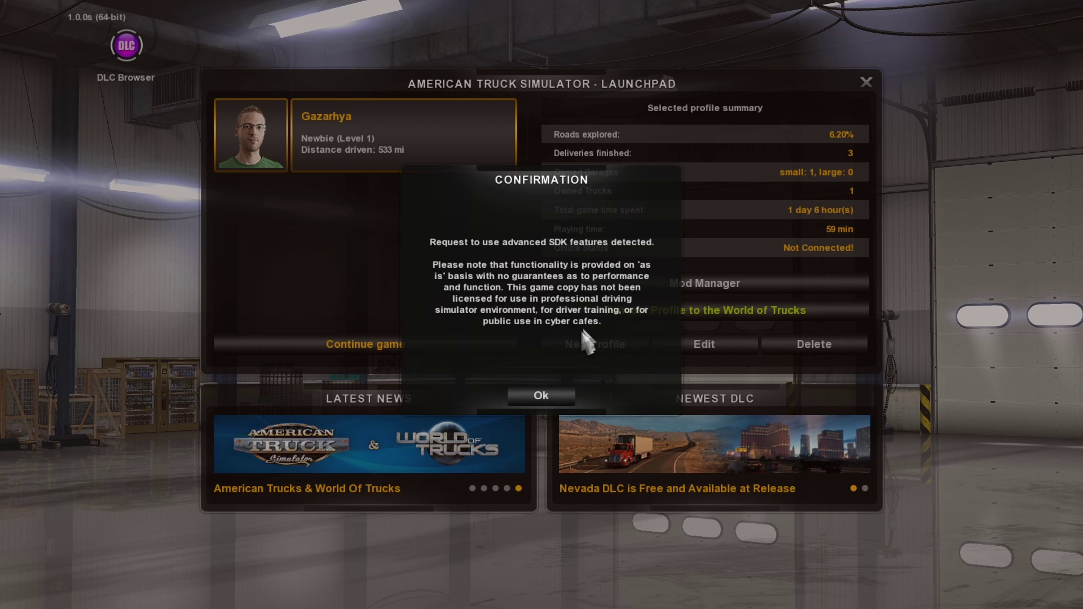
- Accept the advanced SDK features notice in American Truck Simulator and activate the zzzzzzzzzz_Route Advisor mod in the Mod Manager
left_click(569, 396)
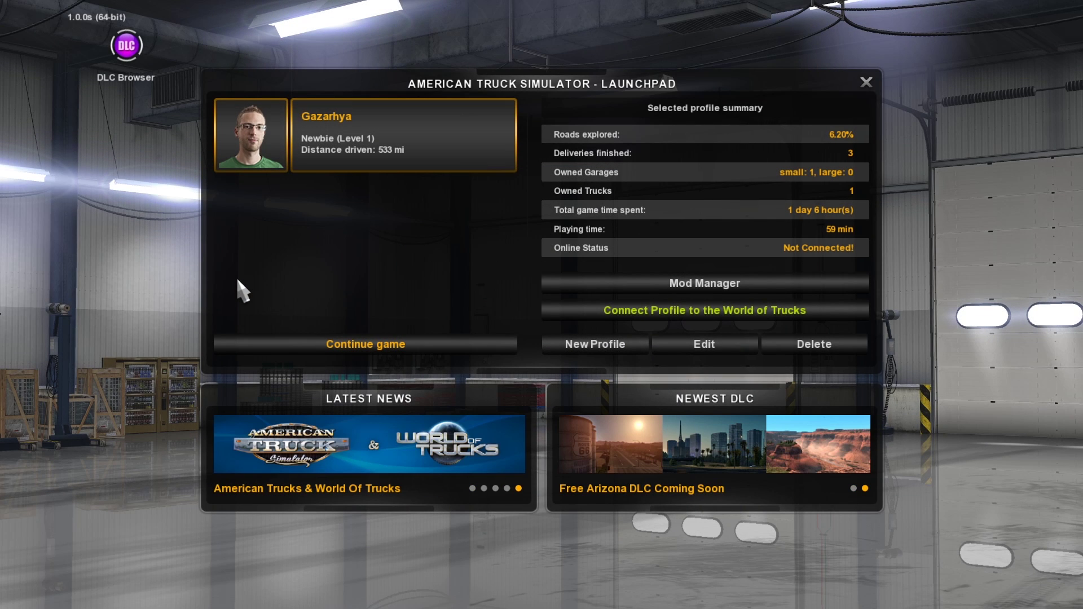
left_click(747, 286)
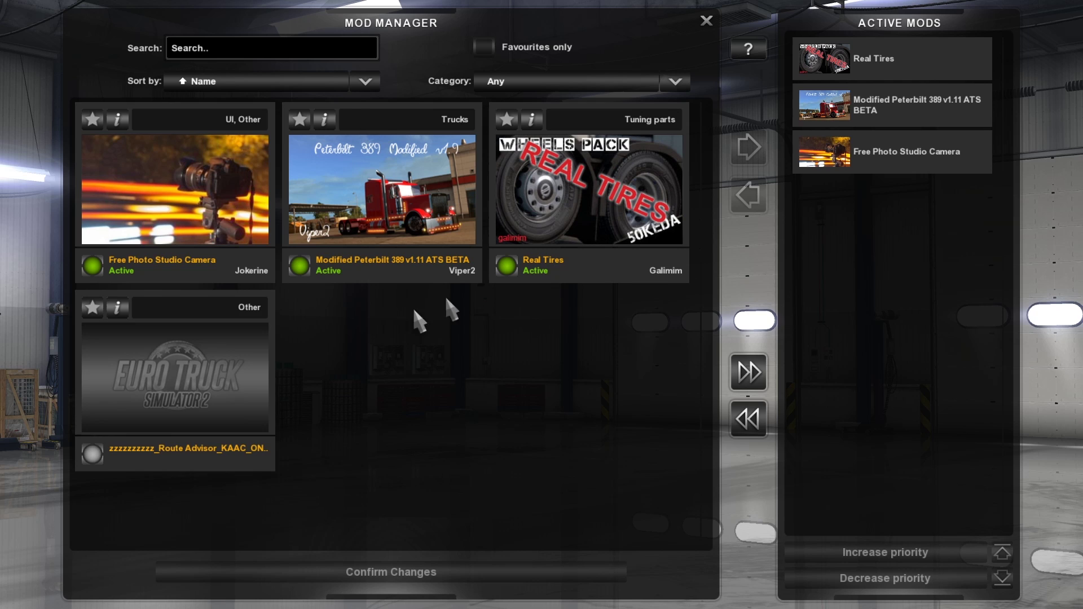
left_click(154, 376)
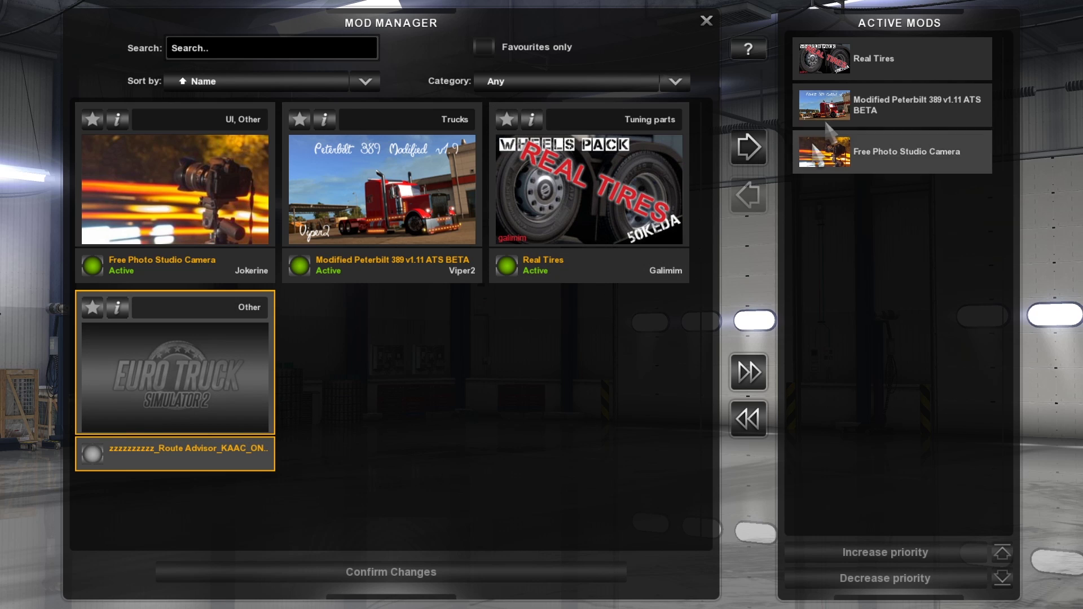
left_click(758, 148)
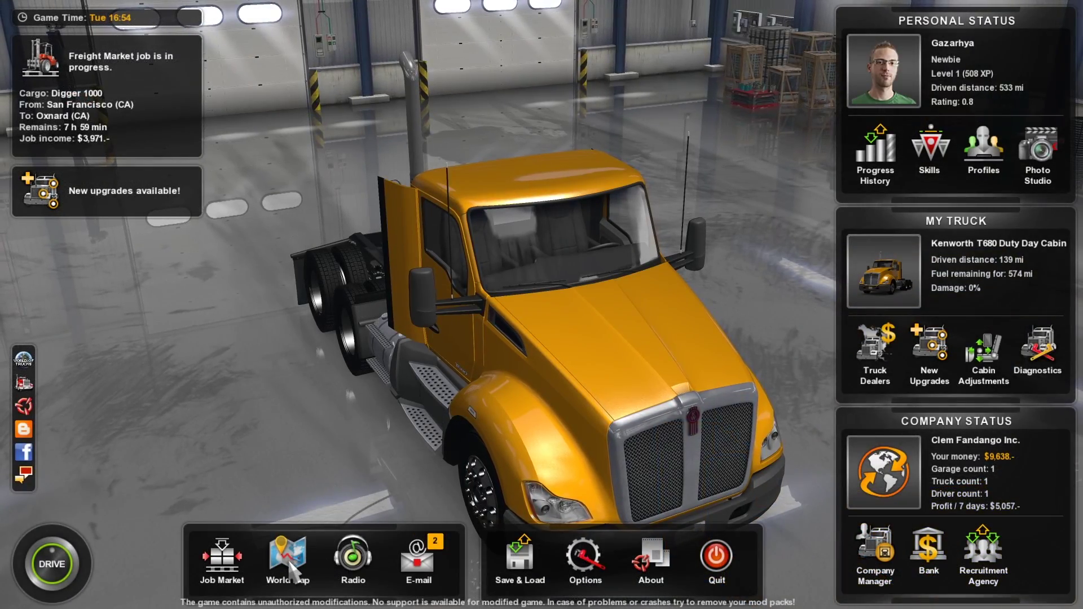
- Open the world map and zoom out to view the area around Fresno
left_click(291, 570)
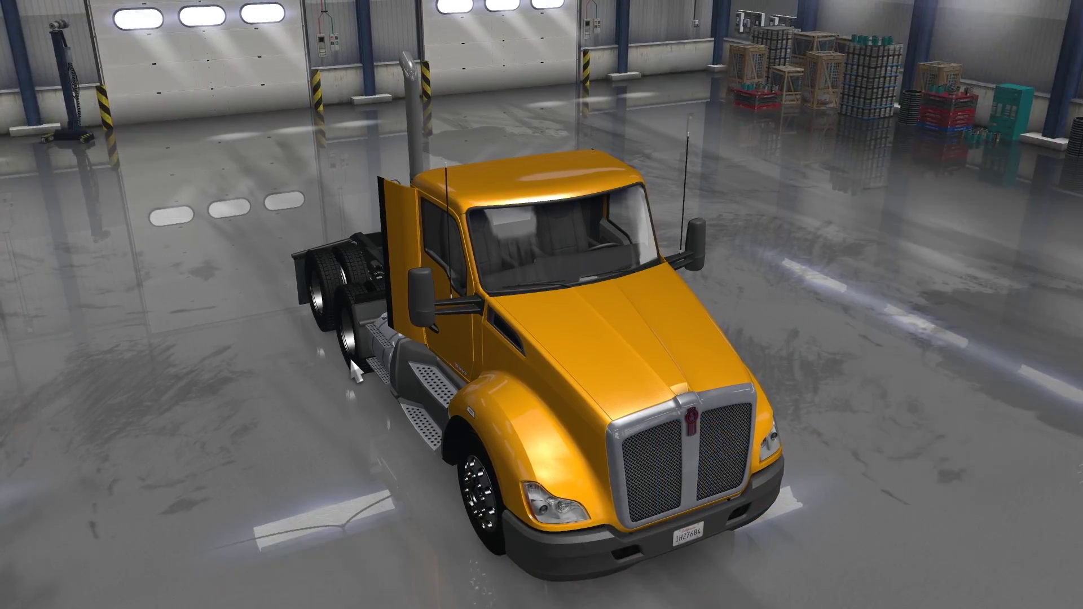
left_click_drag(786, 306, 577, 298)
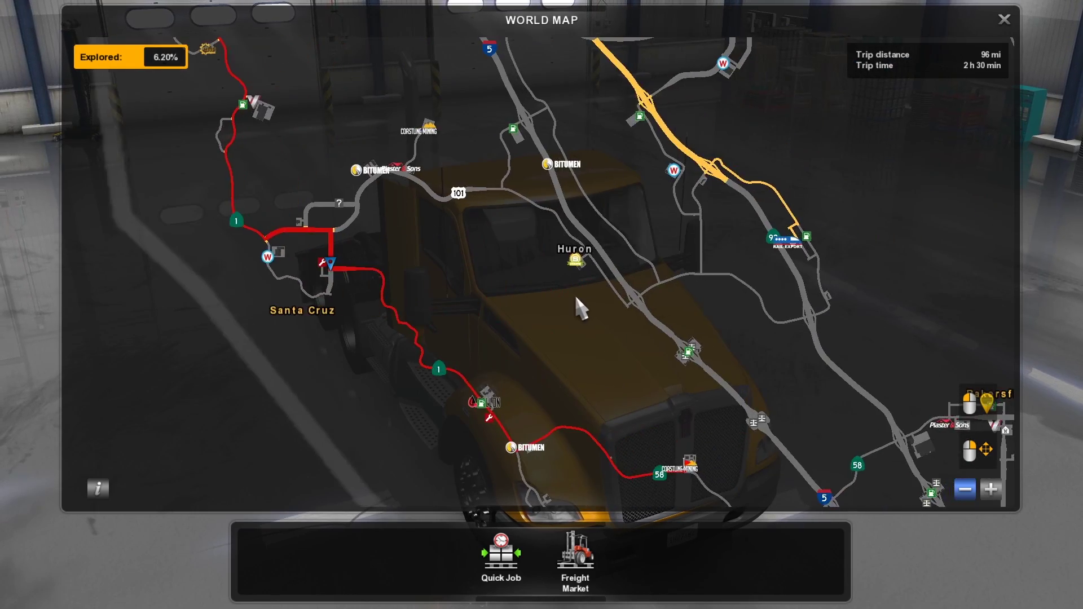
scroll(464, 305, "down", 3)
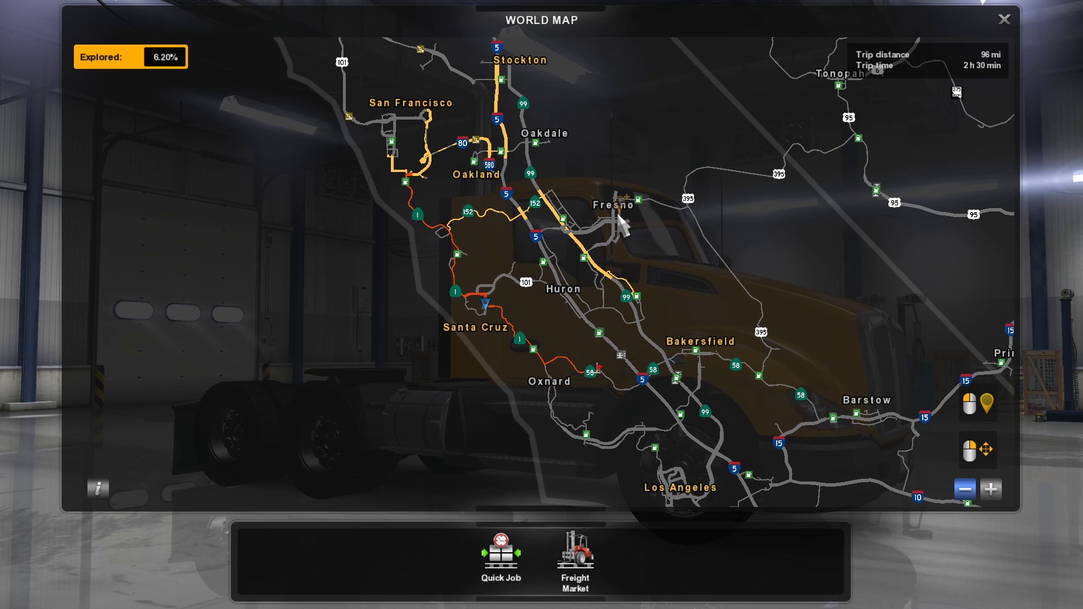
- Run the command "goto fresno" in the developer console, and close the console and the world map
key("grave")
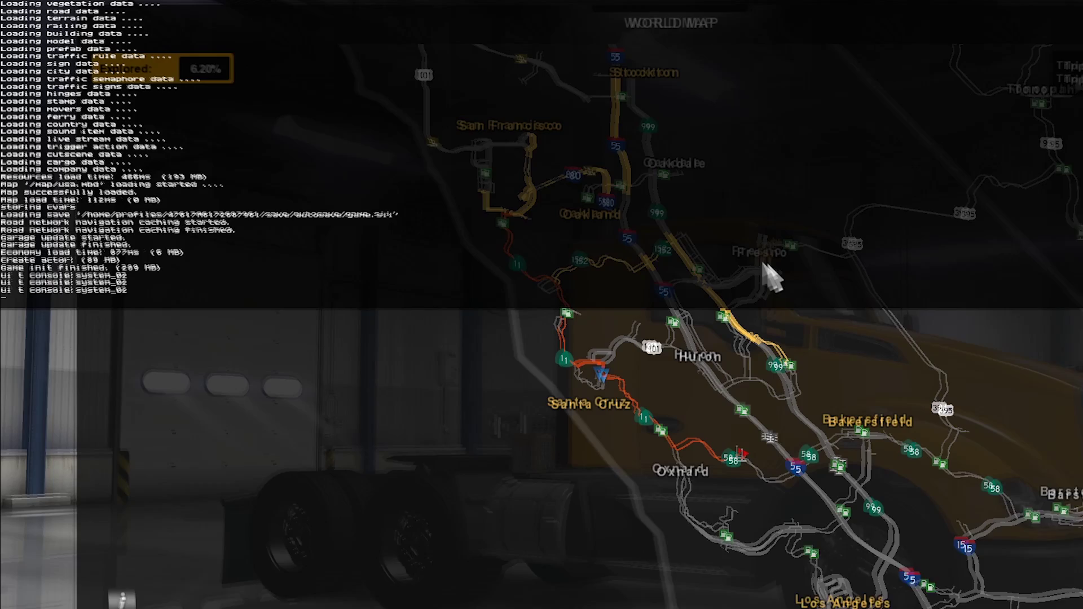
type("goto")
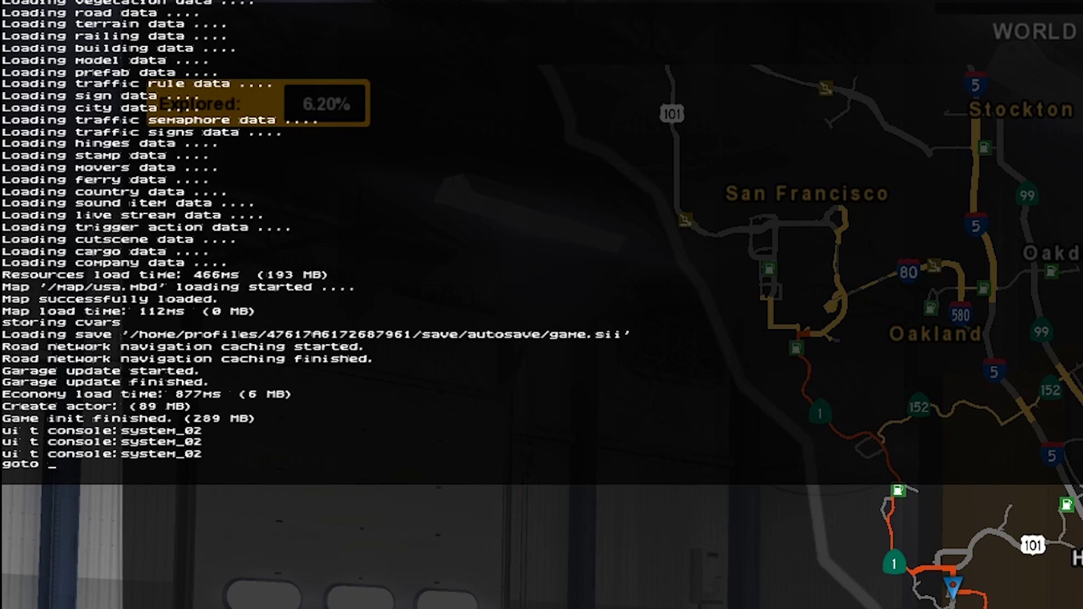
type(" fresn")
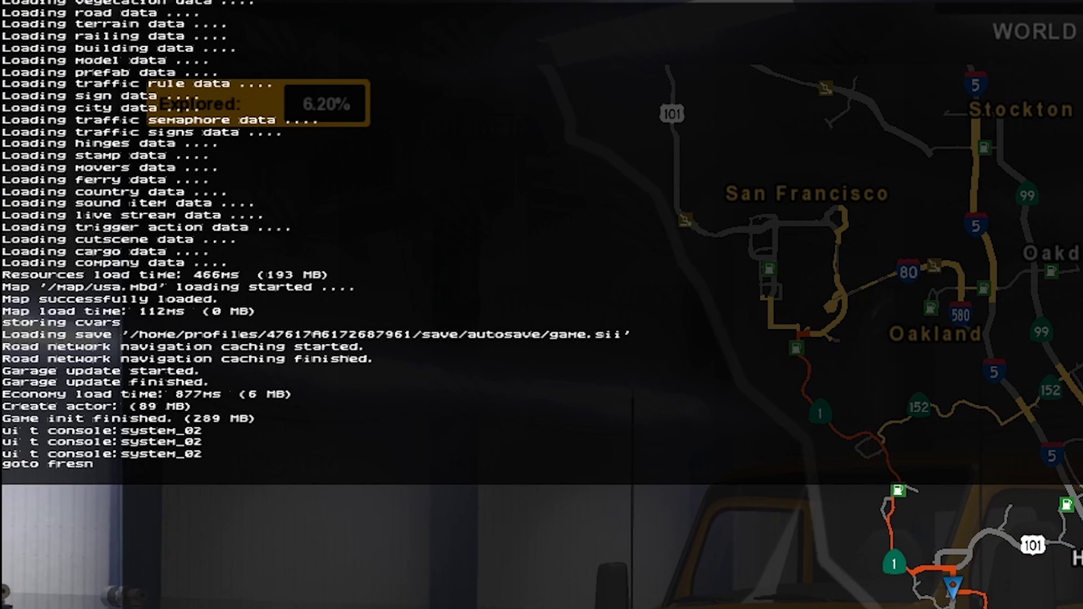
type("o")
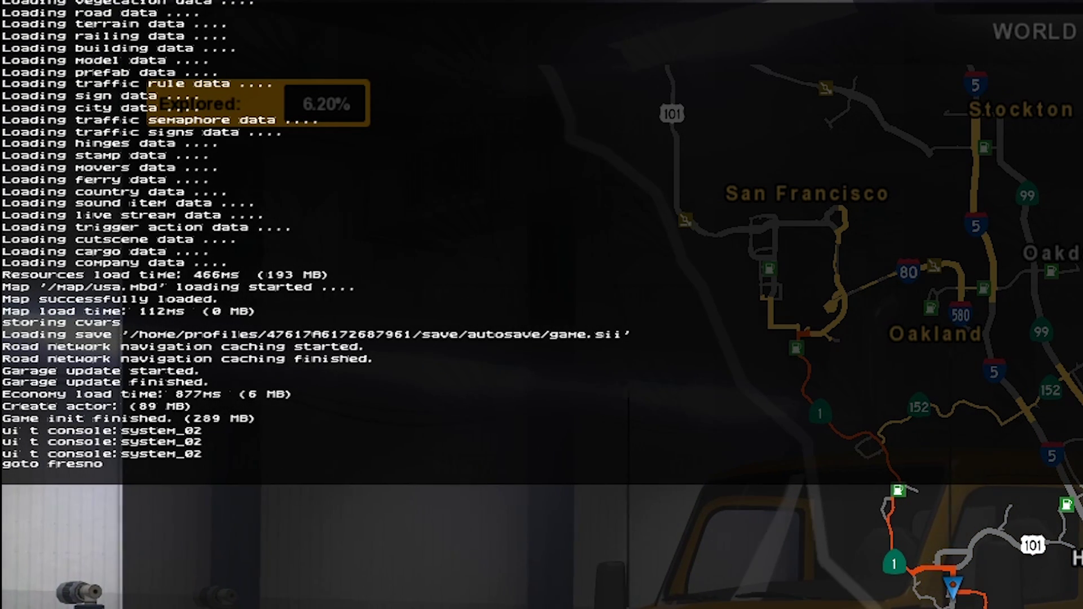
key("Return")
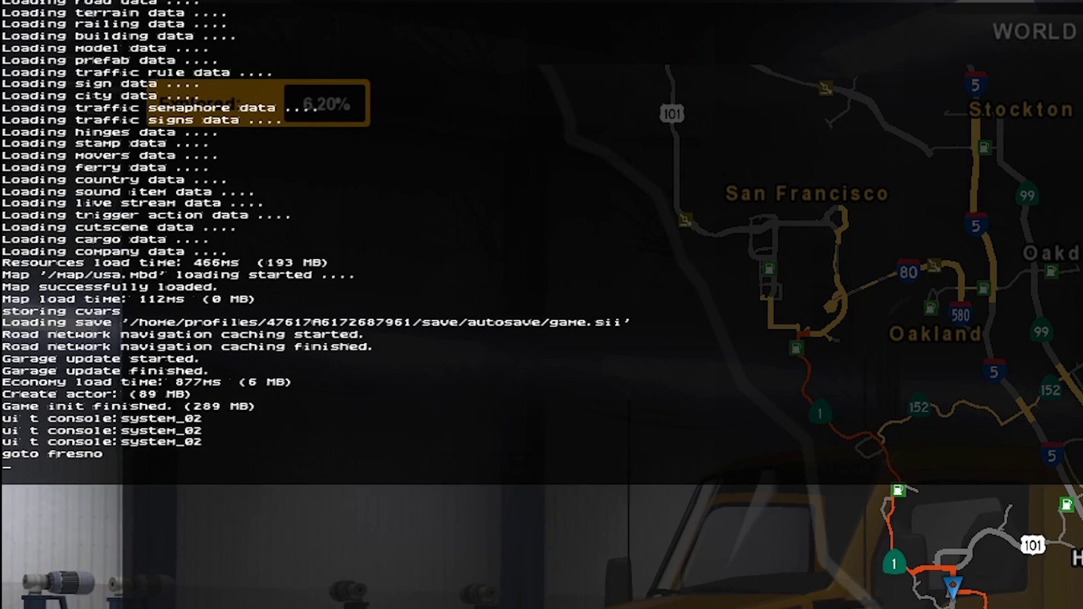
key("grave")
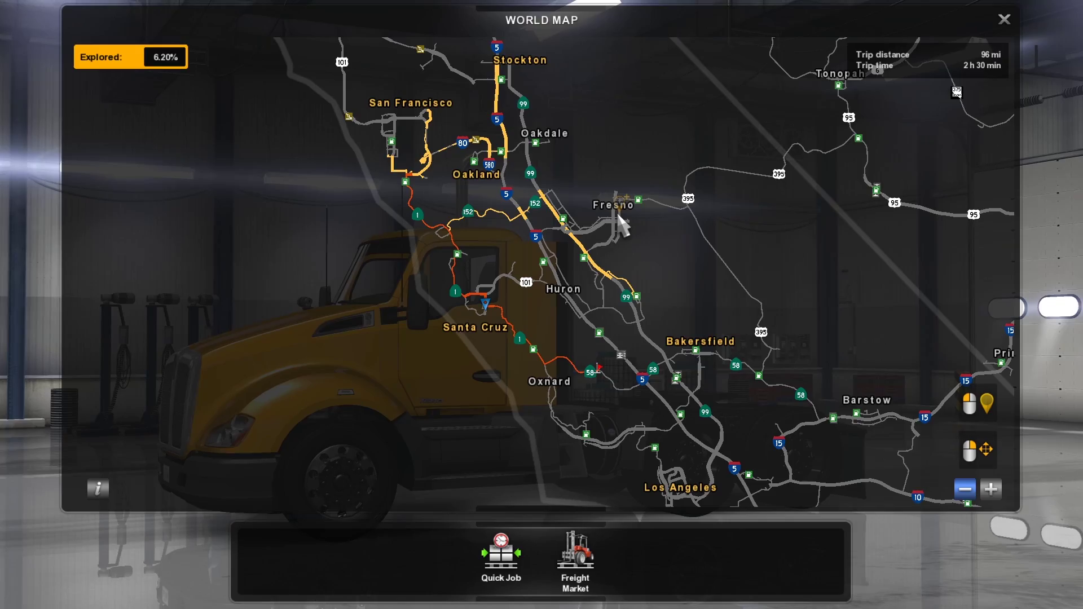
key("Escape")
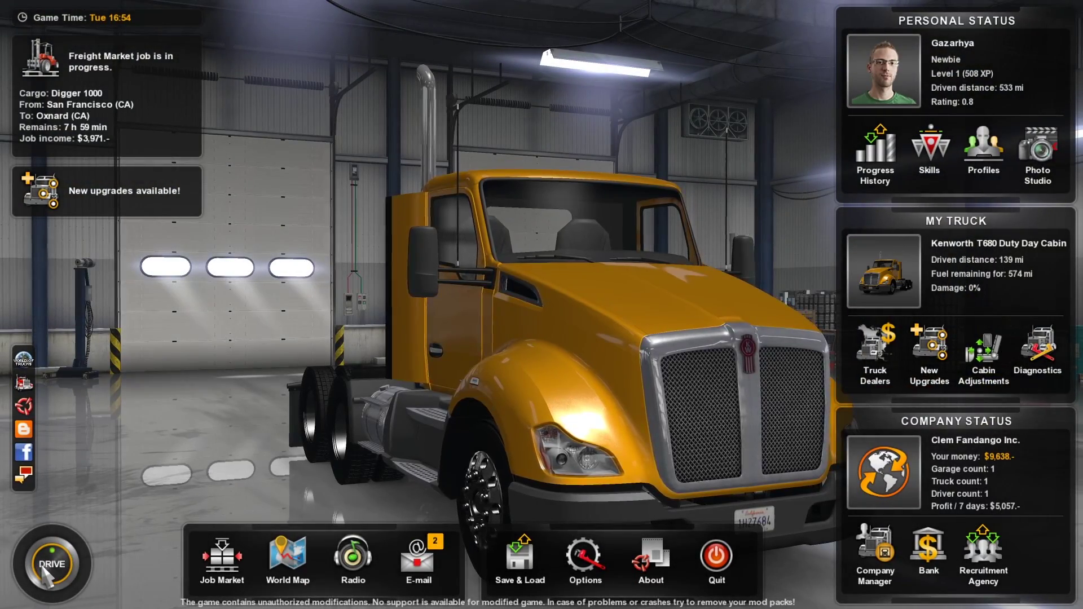
- Resume driving and check the truck's surroundings in the exterior camera before returning to the cabin view
left_click(44, 569)
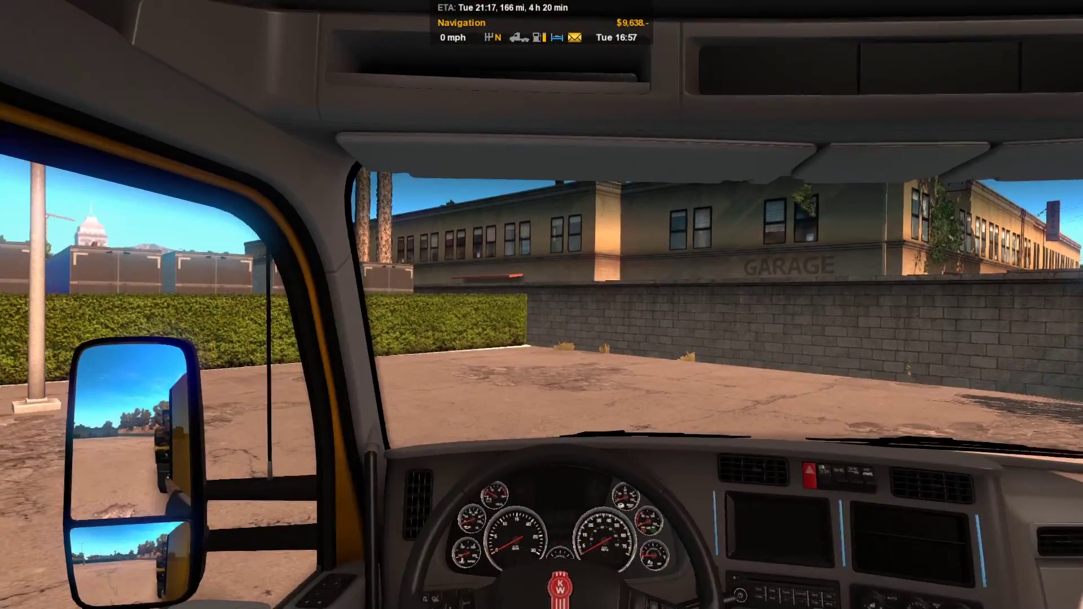
key("2")
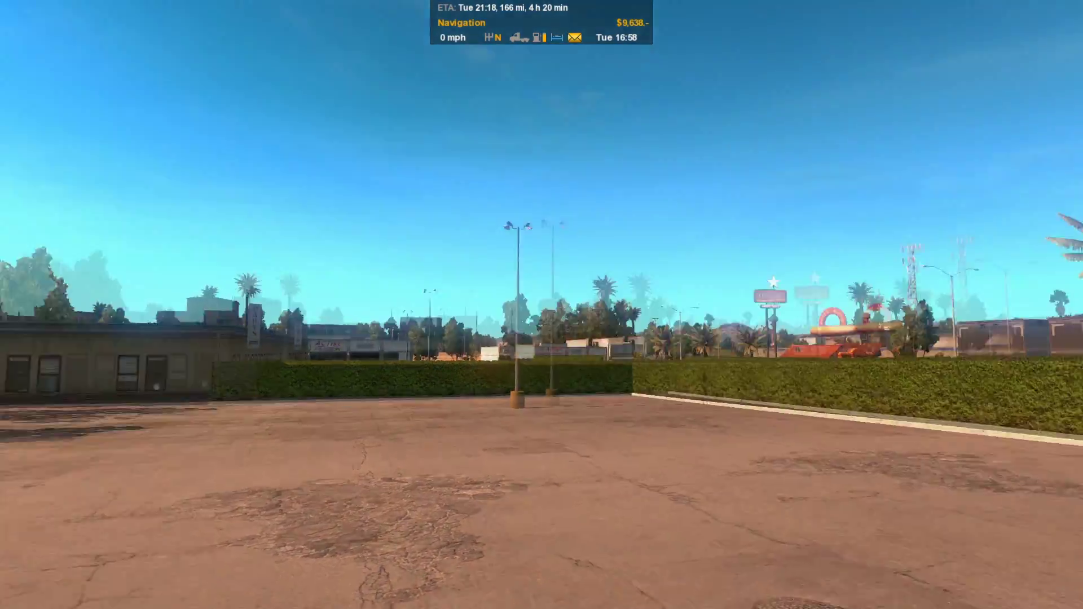
key("1")
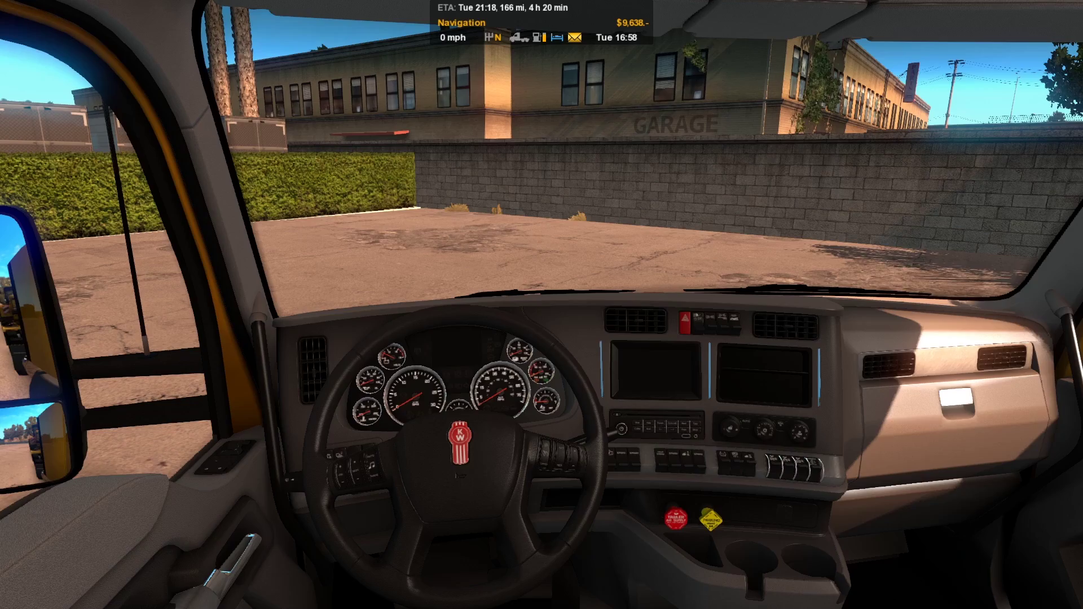
- Examine the navigation route from Fresno past Bakersfield on the world map, and close the map
key("m")
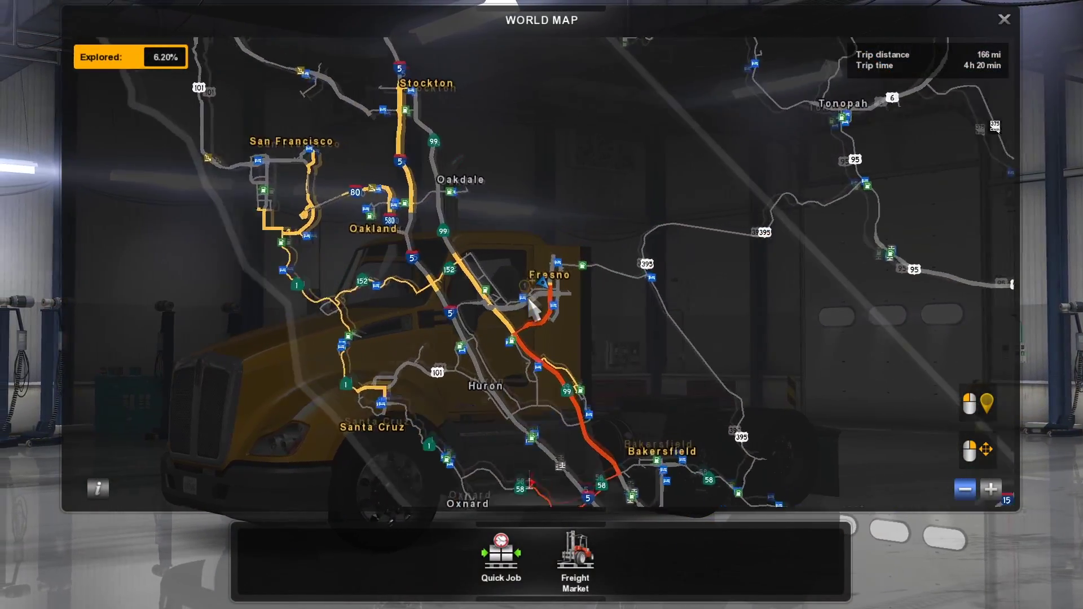
scroll(533, 308, "up", 3)
left_click_drag(706, 454, 696, 181)
scroll(559, 342, "down", 2)
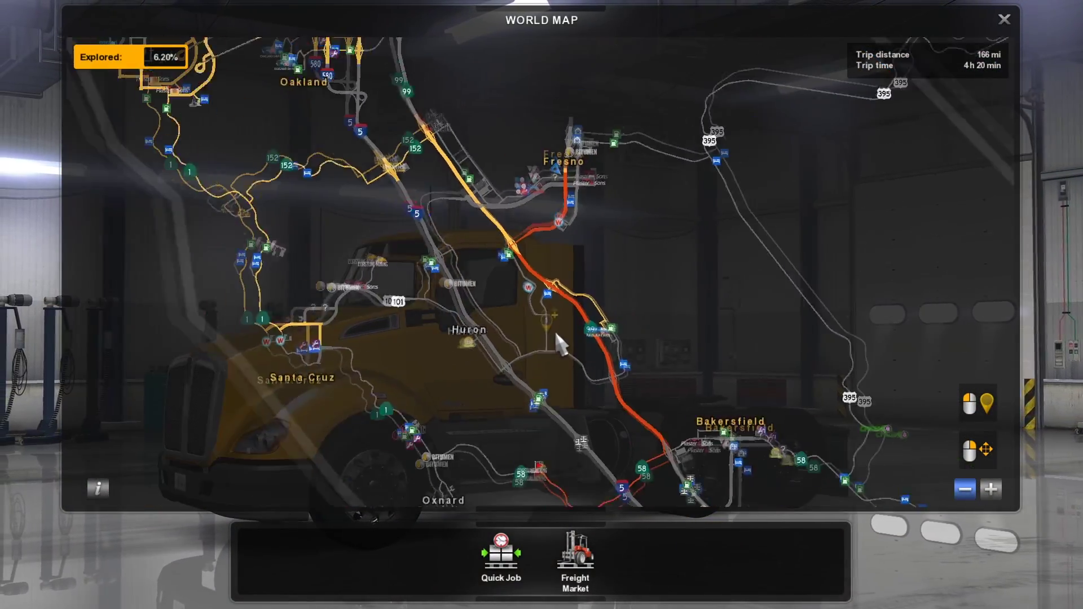
scroll(558, 341, "down", 3)
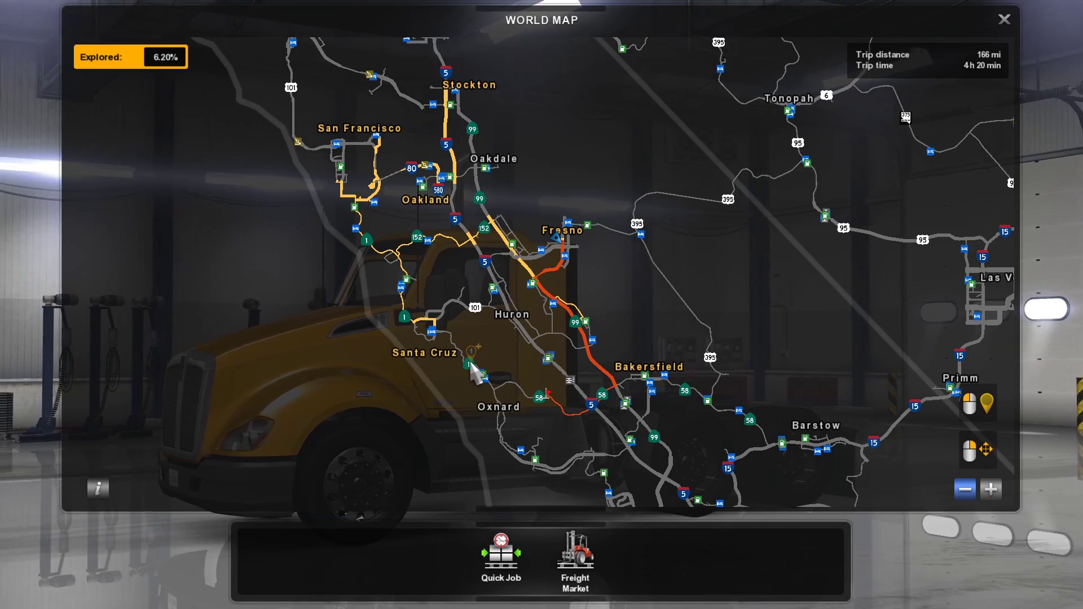
key("Escape")
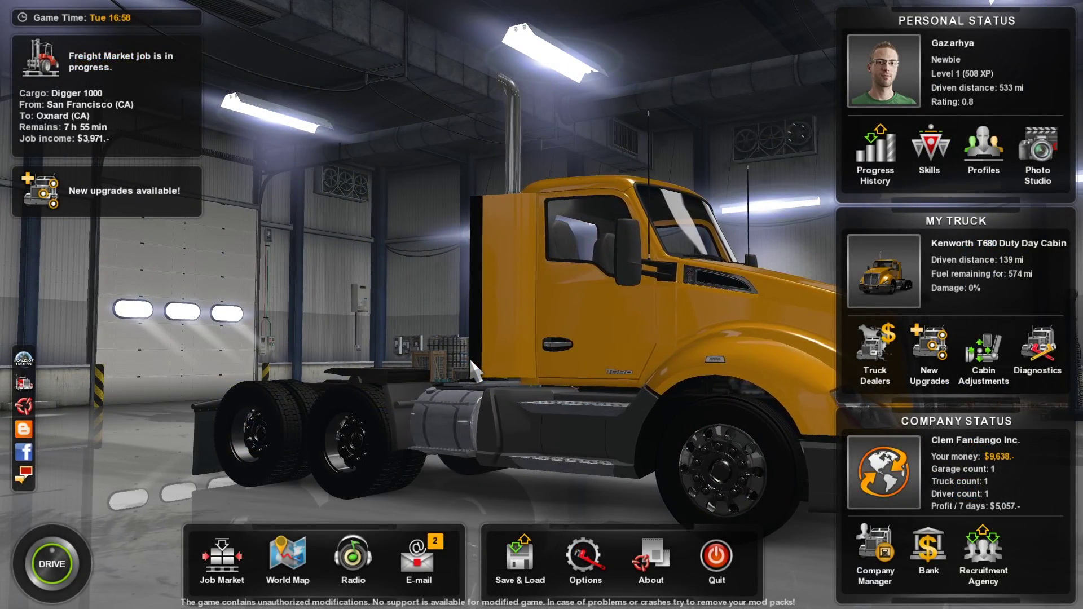